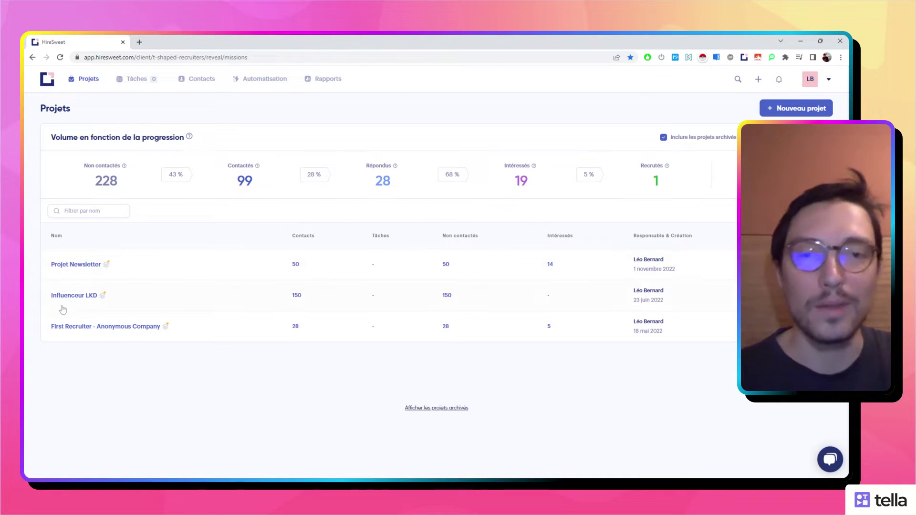
After a look at Projet Newsletter, open the new-project form from Projets and focus its name field.
click(77, 265)
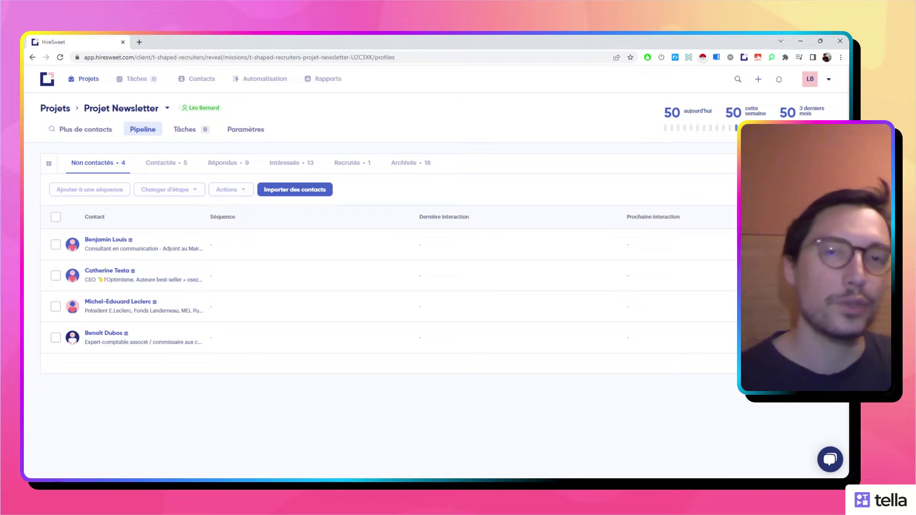
key(alt+Left)
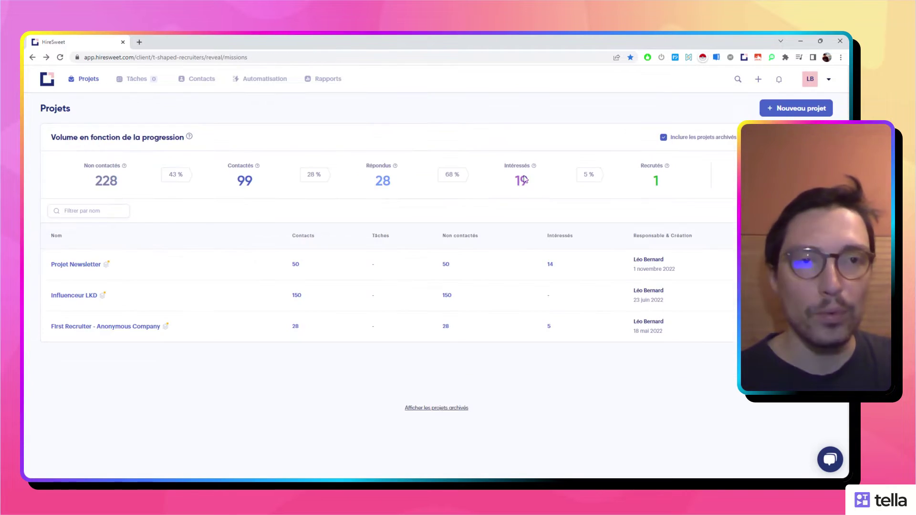
click(794, 108)
click(476, 276)
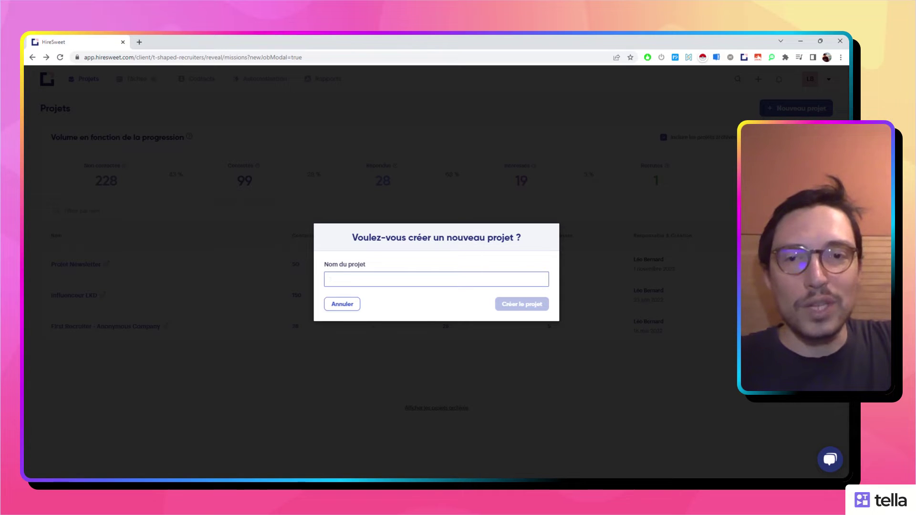
Create the project 'Projet Gouvernement' and refresh the Projets list so it appears.
text(Projet Gouvernement)
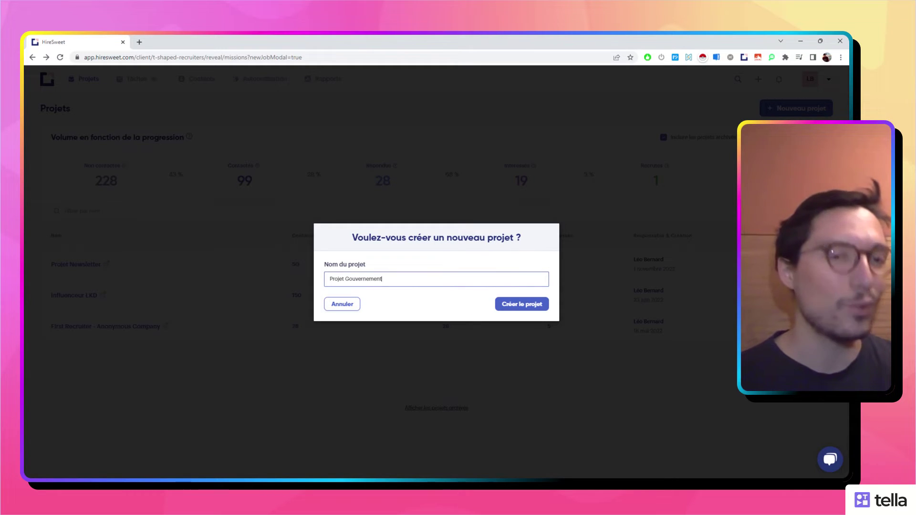
click(524, 309)
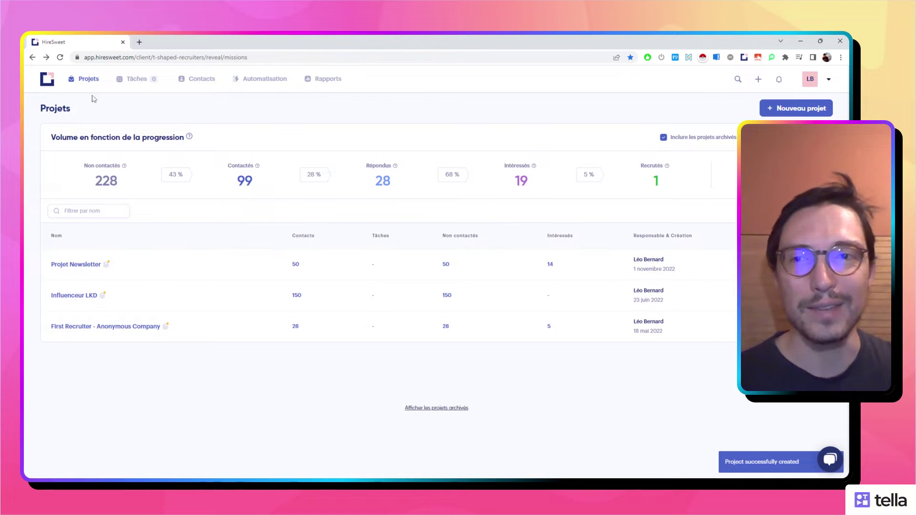
click(60, 57)
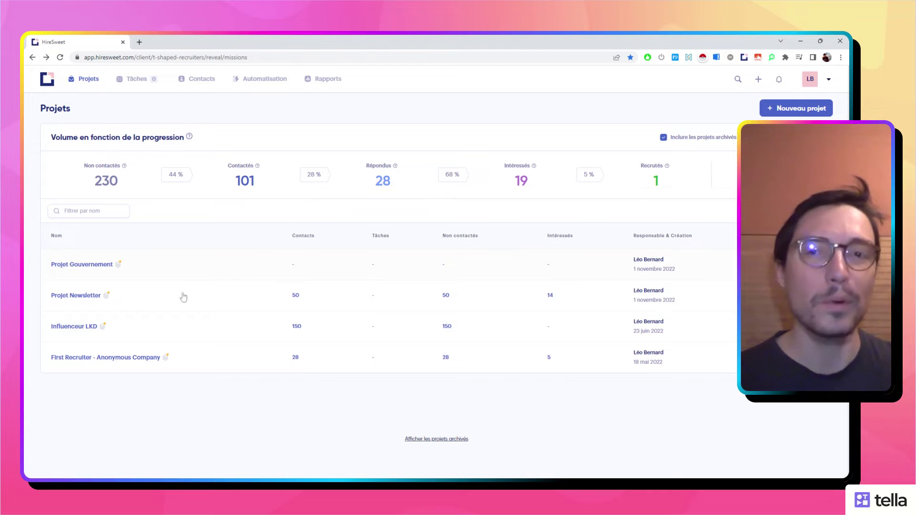
Open Projet Gouvernement and check its empty contact pipeline.
click(93, 265)
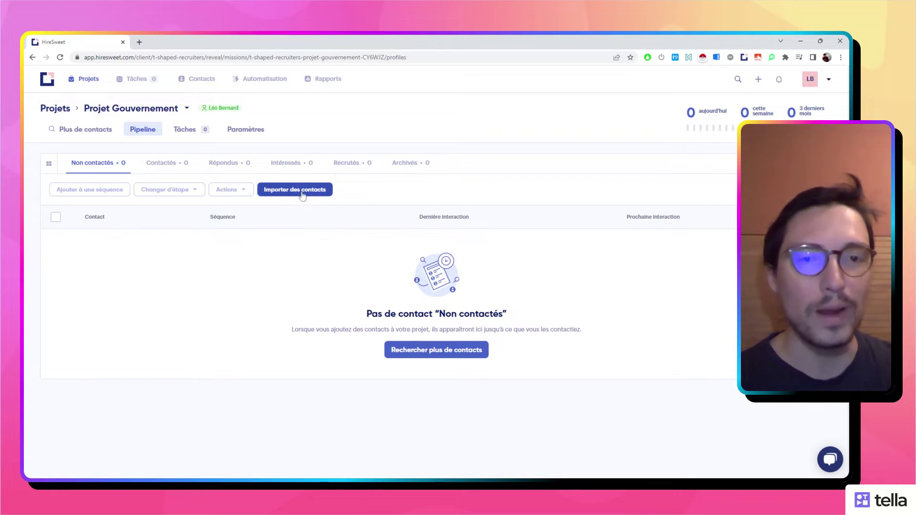
click(446, 352)
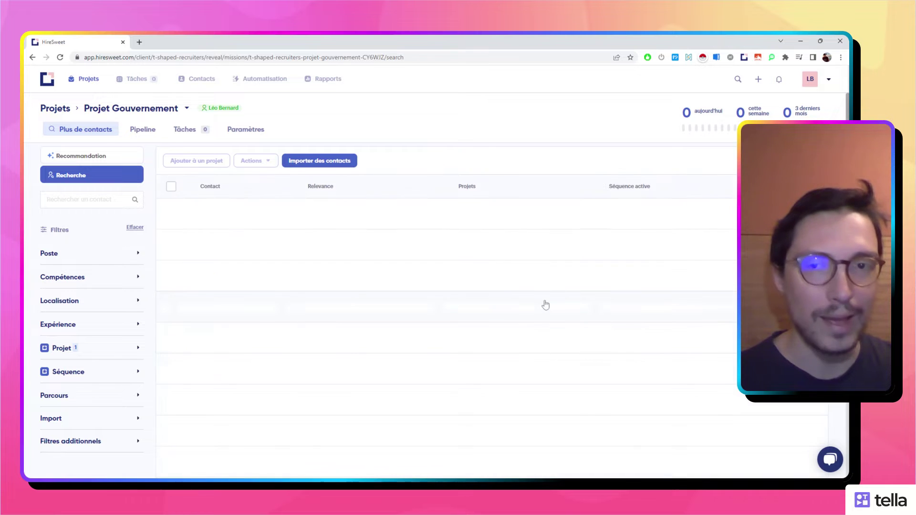
key(alt+Left)
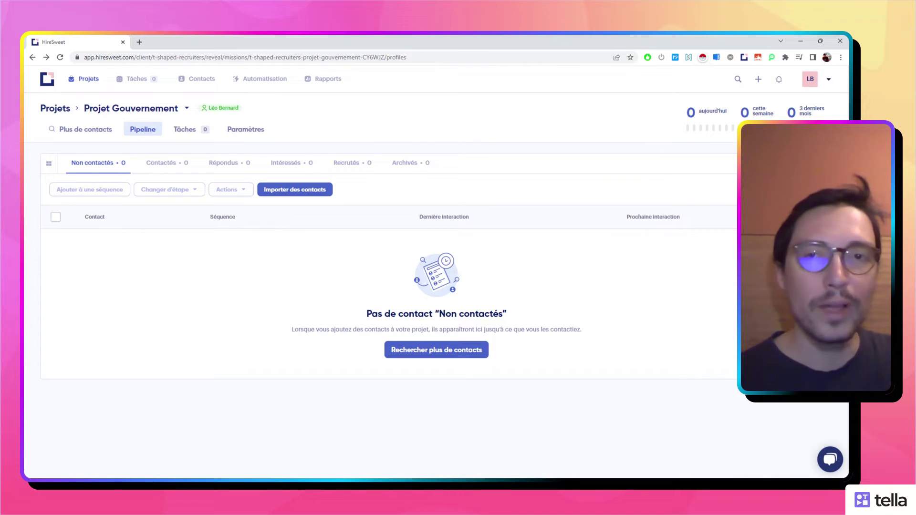
Start a new sequence from scratch under Automatisation > Séquences and open step 1's type choices.
click(262, 79)
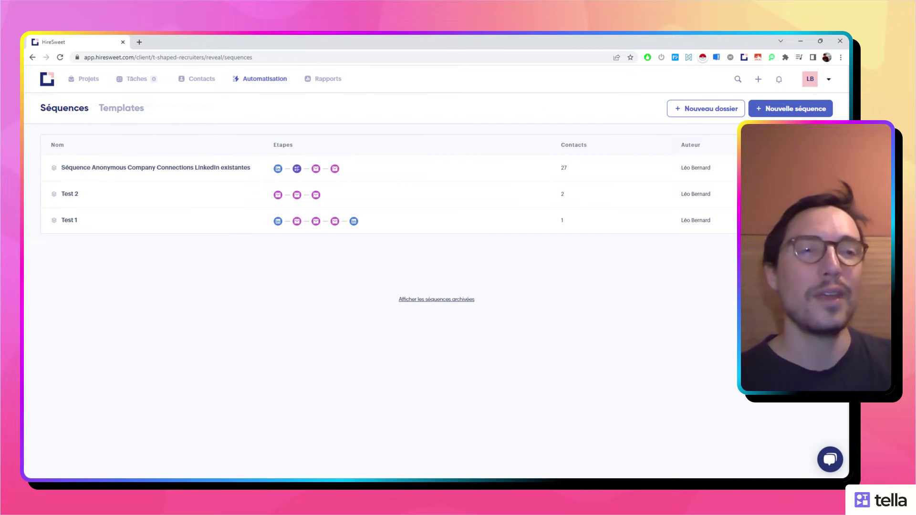
click(771, 113)
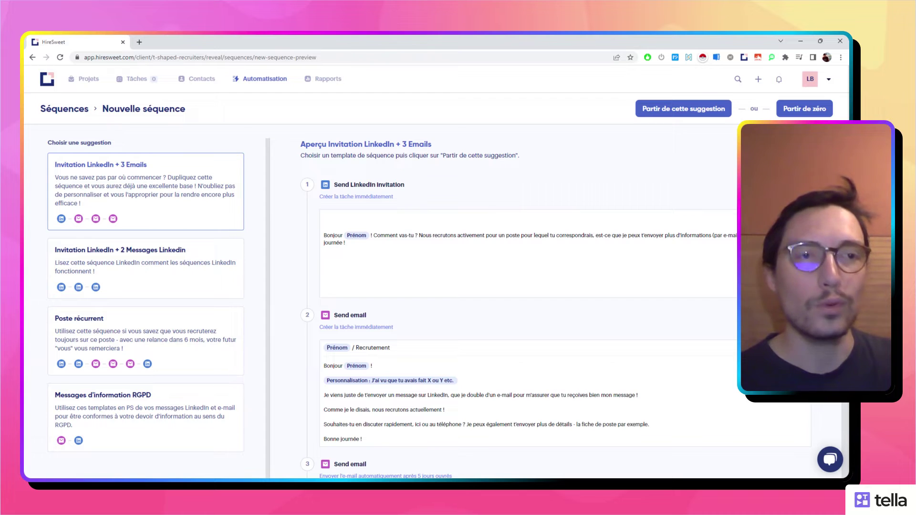
click(807, 111)
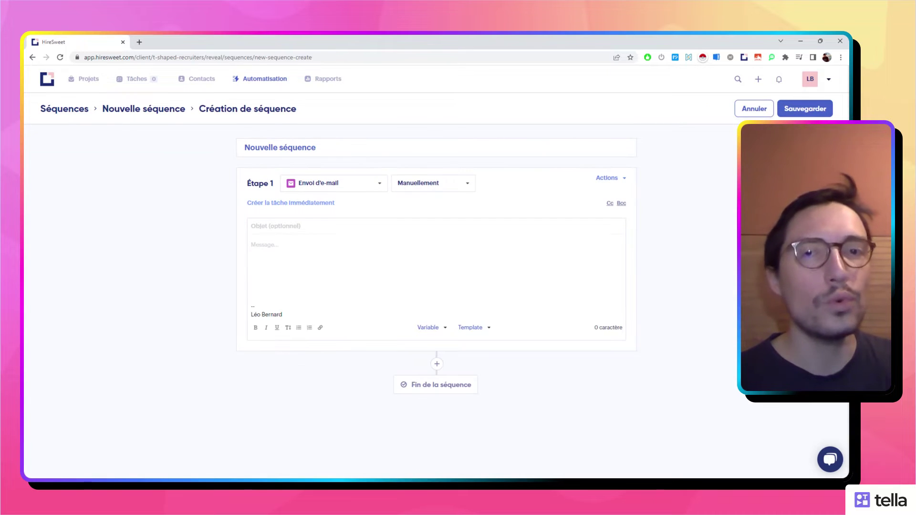
click(353, 190)
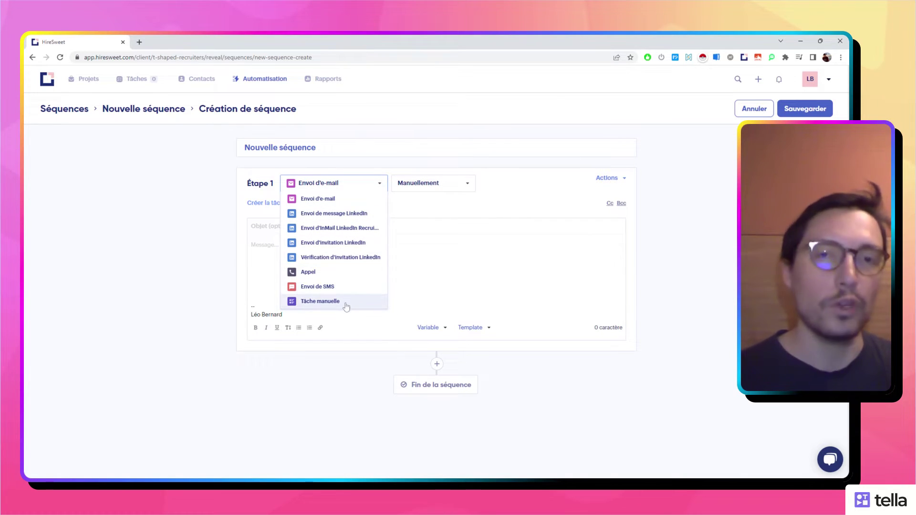
Set step 1 to a LinkedIn invitation and step 2 to a LinkedIn message sent on acceptance or after 2 days.
click(358, 242)
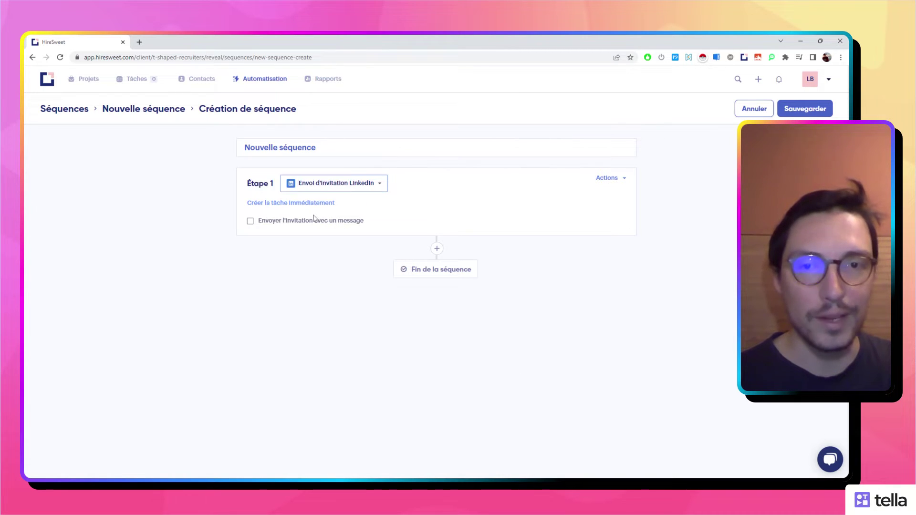
mouse_move(318, 204)
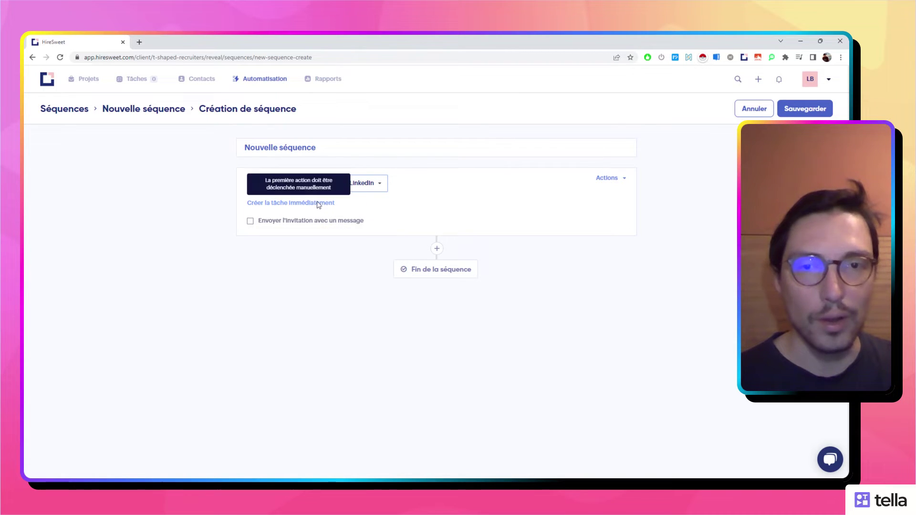
click(437, 248)
click(346, 283)
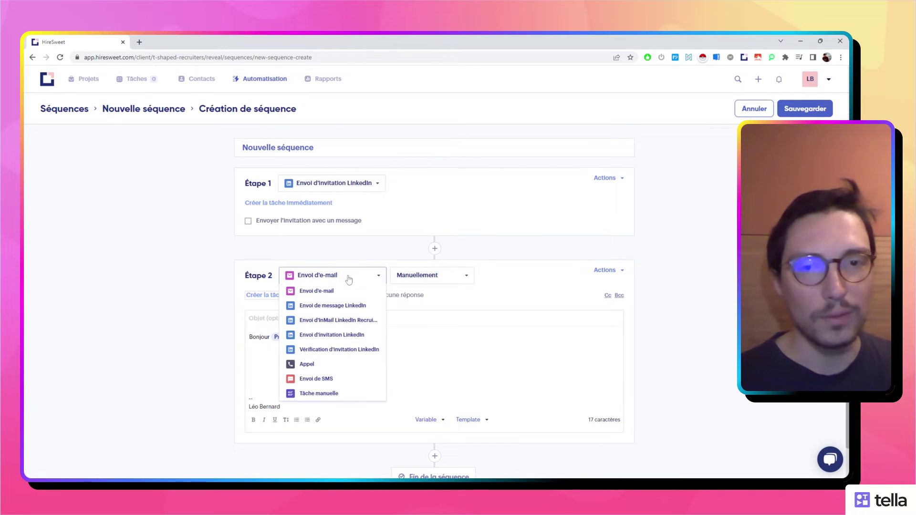
click(352, 305)
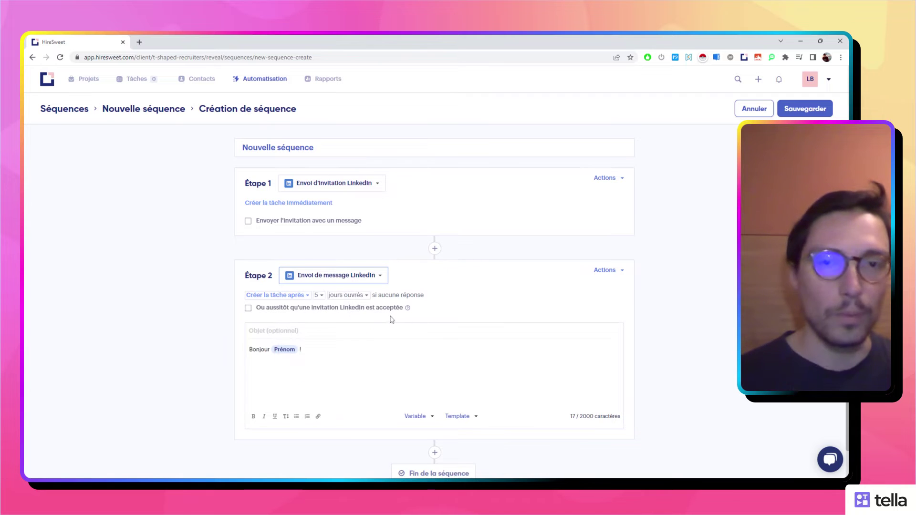
click(376, 308)
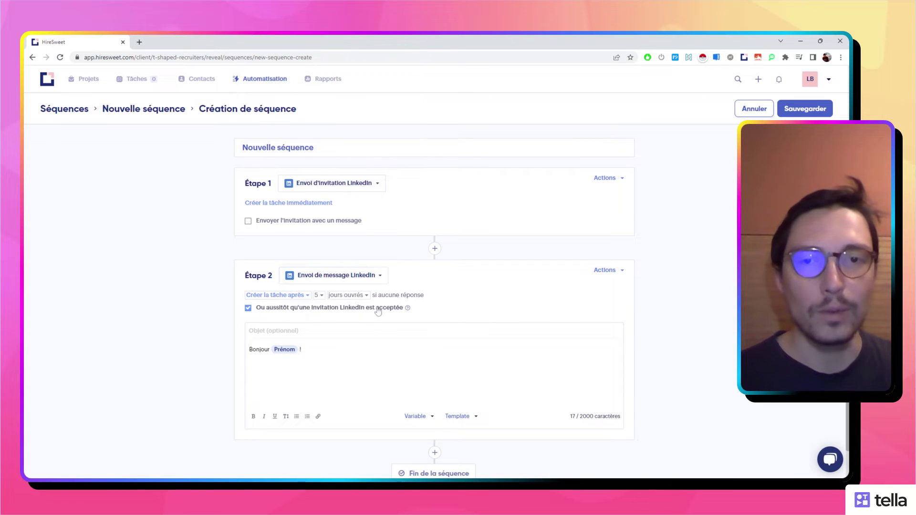
click(318, 295)
click(326, 327)
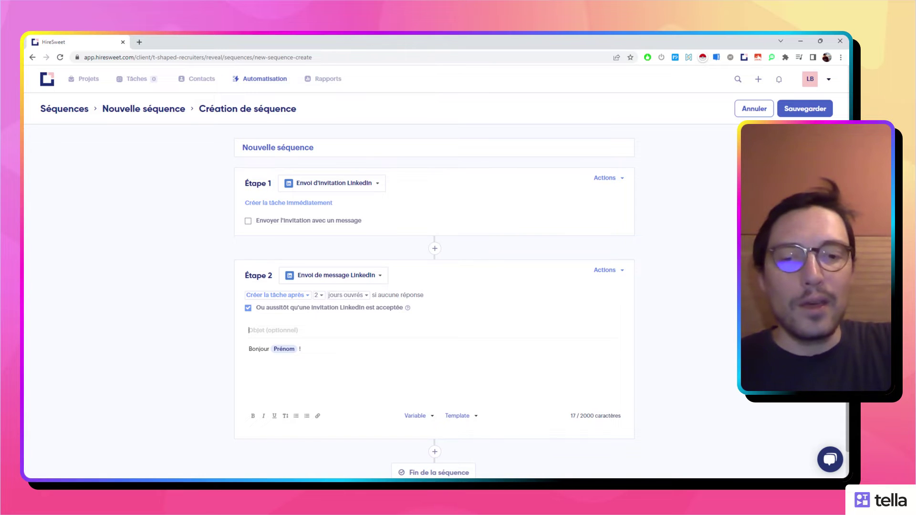
Enter the subject 'Viens on change le monde' and the body line 'te dit on dhange le monde ensemble ?'.
text(Viens on change le monde !)
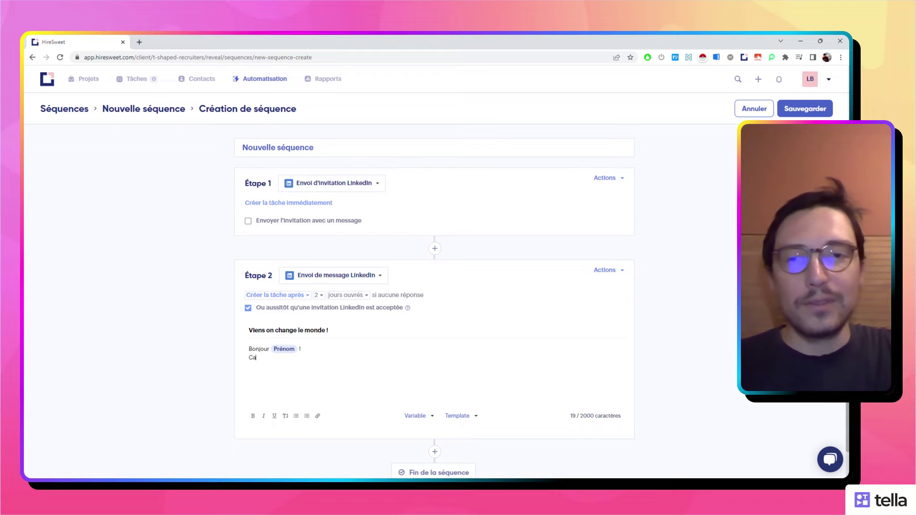
text(te dit on d)
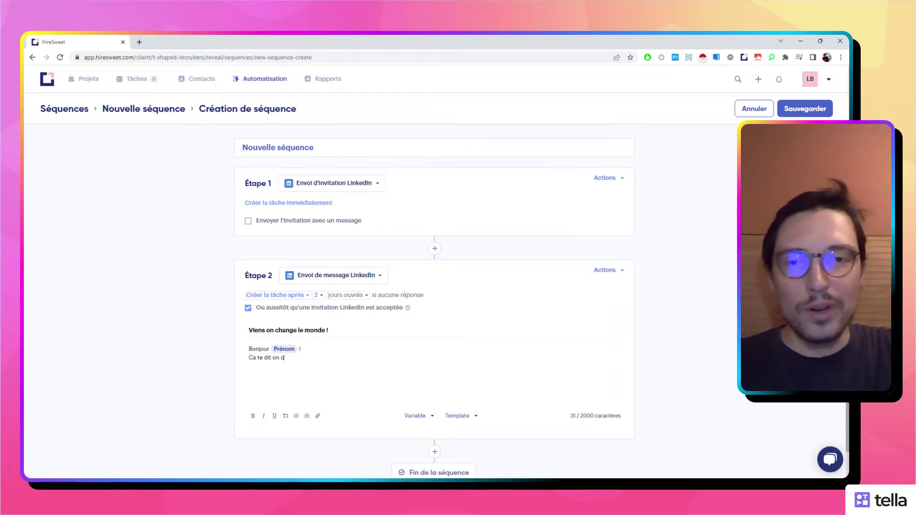
key(BackSpace)
text(change le monde ens)
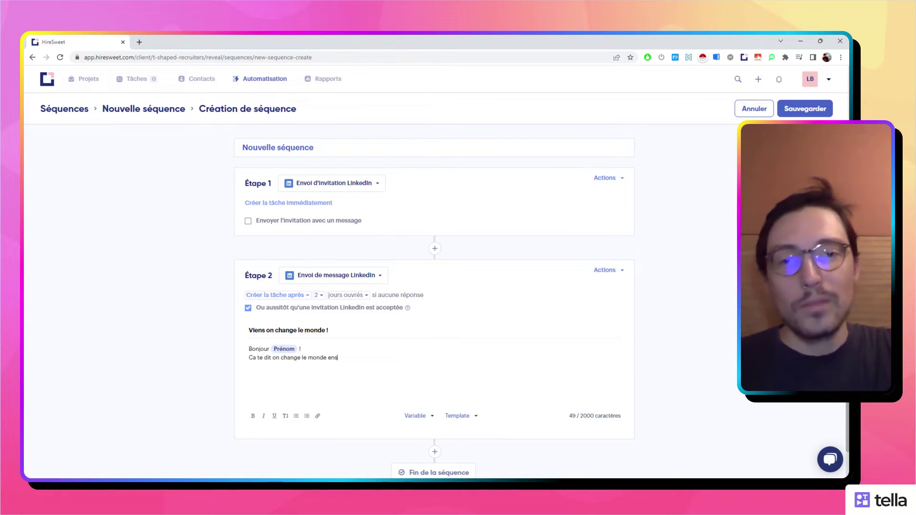
text(emble ?)
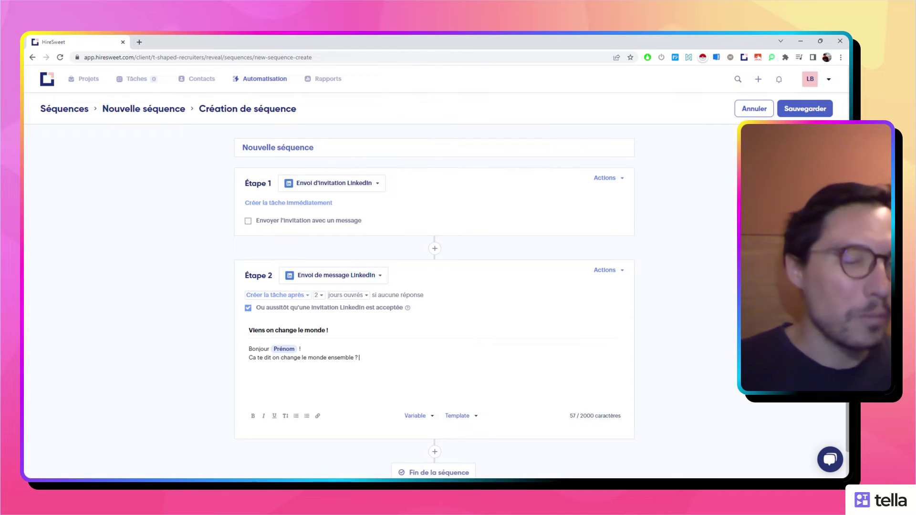
key(ctrl+a)
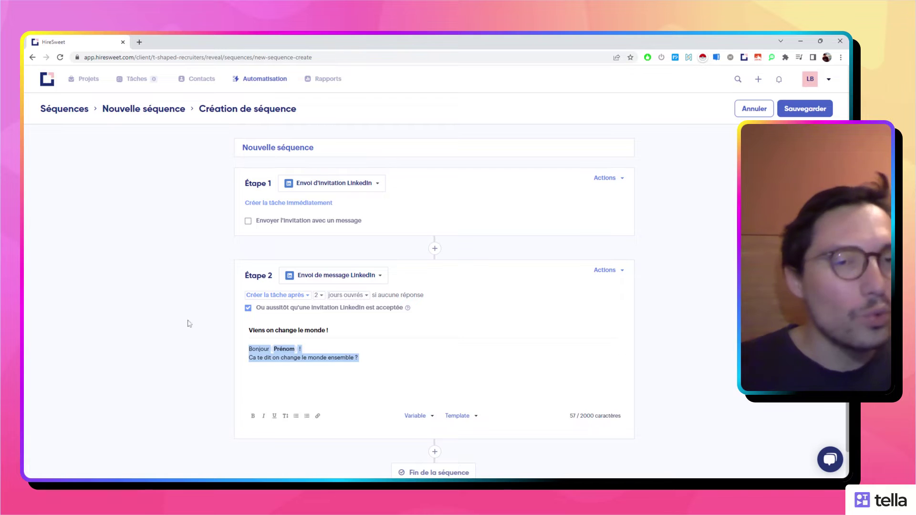
key(Right)
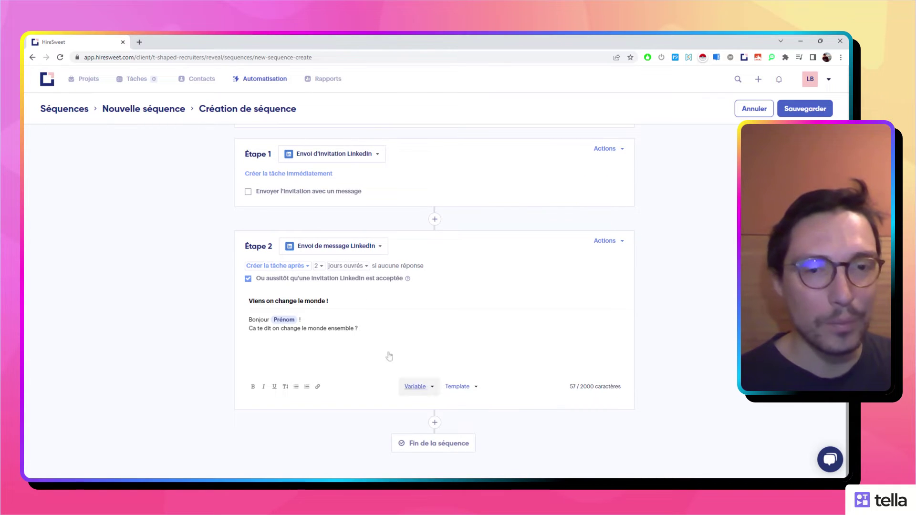
Add a manual follow-up email as step 3, sent after 3 working days, and write its text.
click(434, 422)
scroll(429, 381, down, 3)
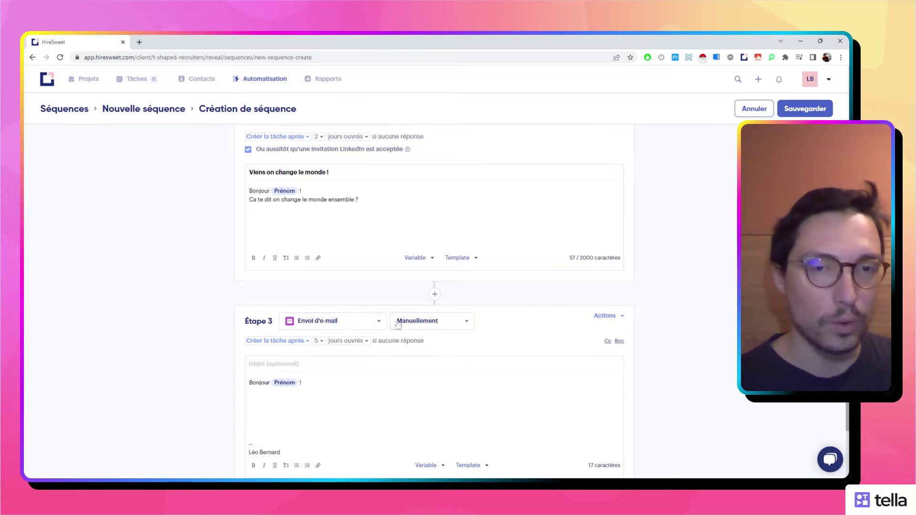
click(418, 323)
click(413, 338)
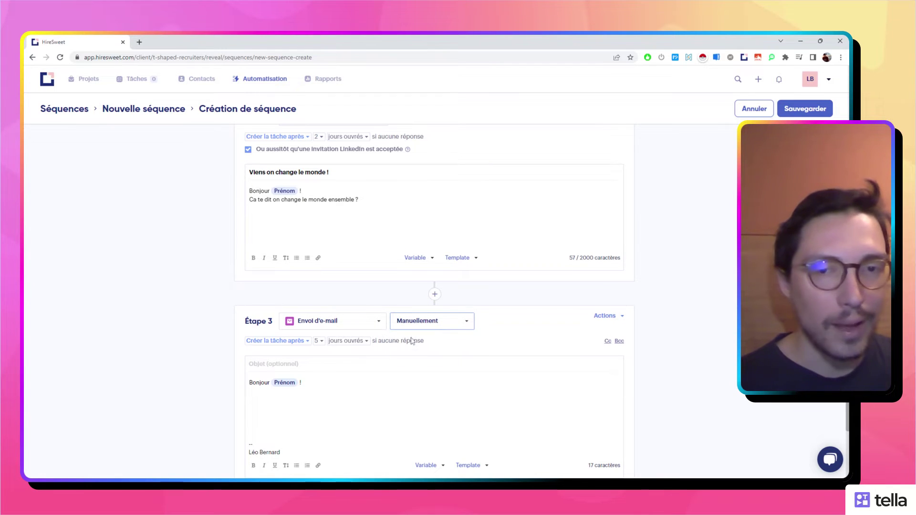
click(318, 341)
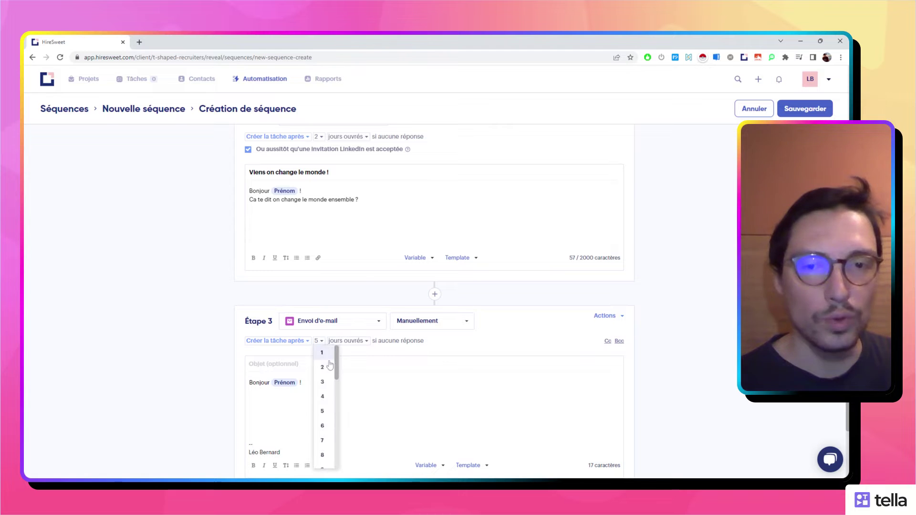
click(329, 382)
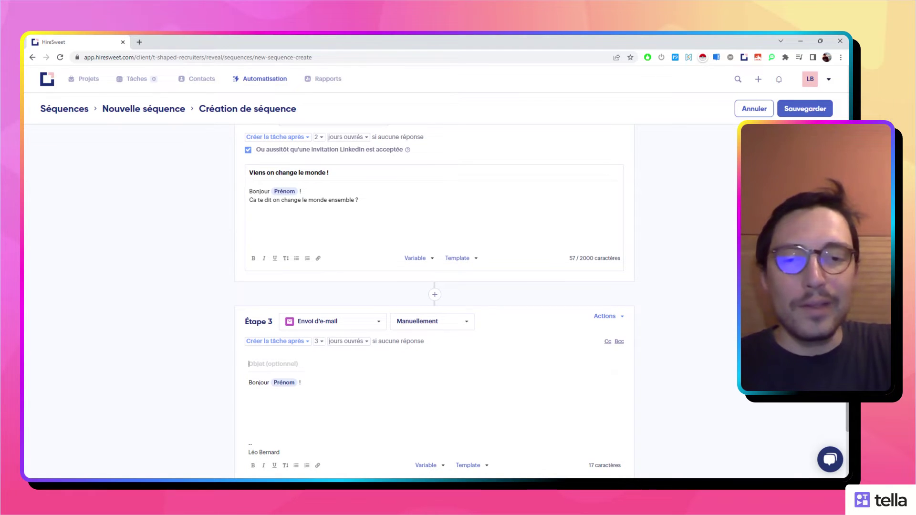
text(C'est toujours moi et je n'ab)
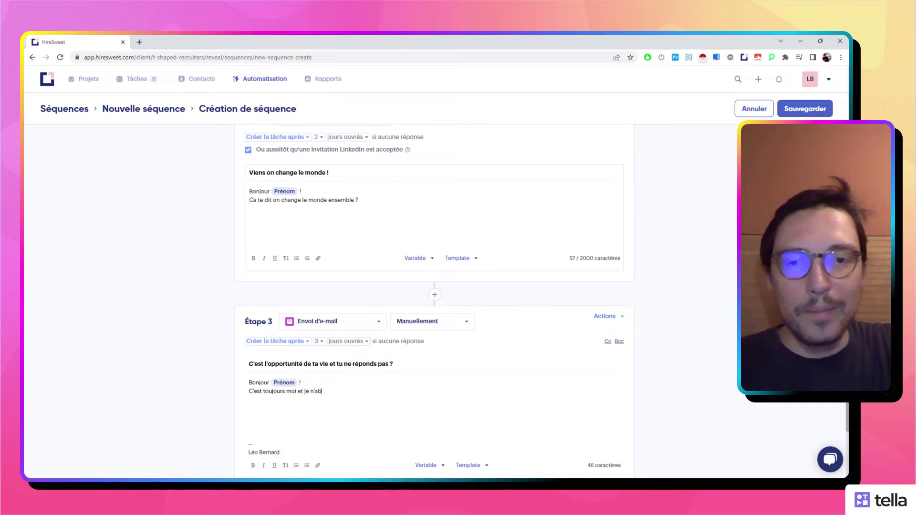
text(!!!!!!!!!)
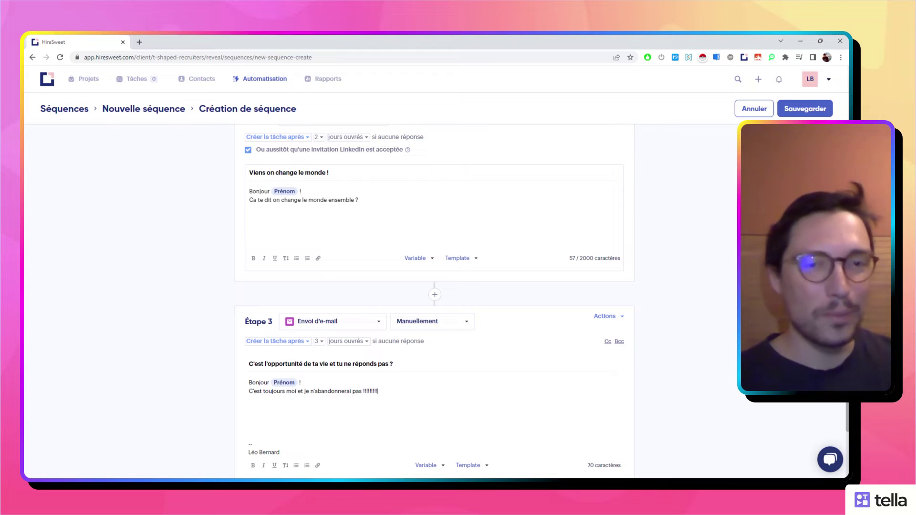
scroll(434, 334, down, 2)
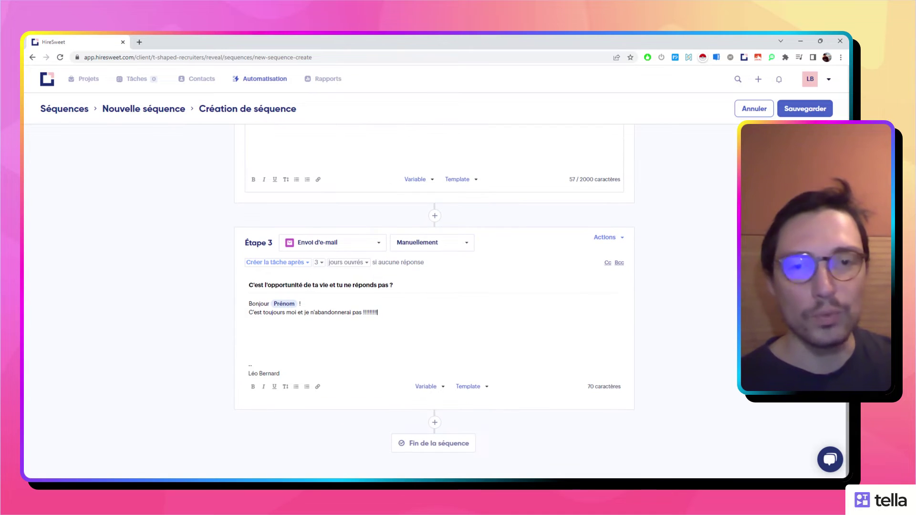
Add step 4 as a manual task noting 'Envoyer un meme drôle', due after 3 working days.
click(435, 424)
scroll(435, 334, down, 3)
click(353, 322)
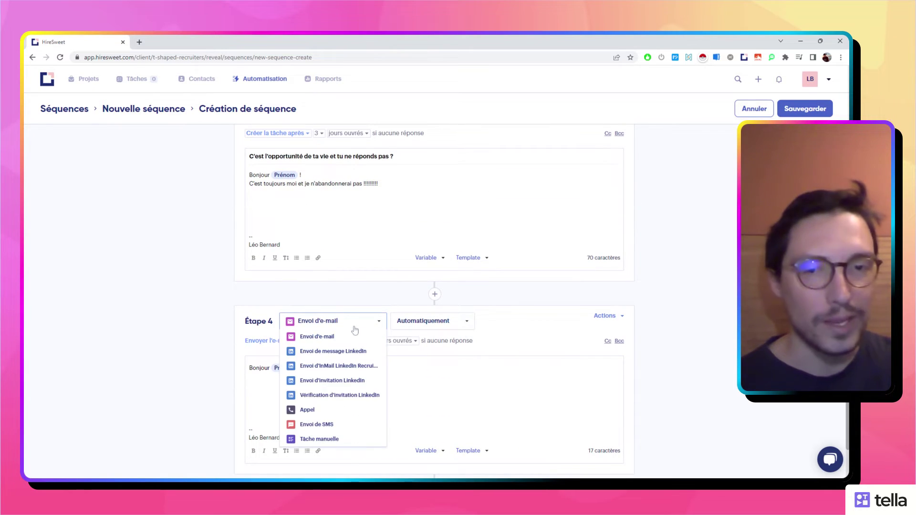
click(341, 439)
click(276, 395)
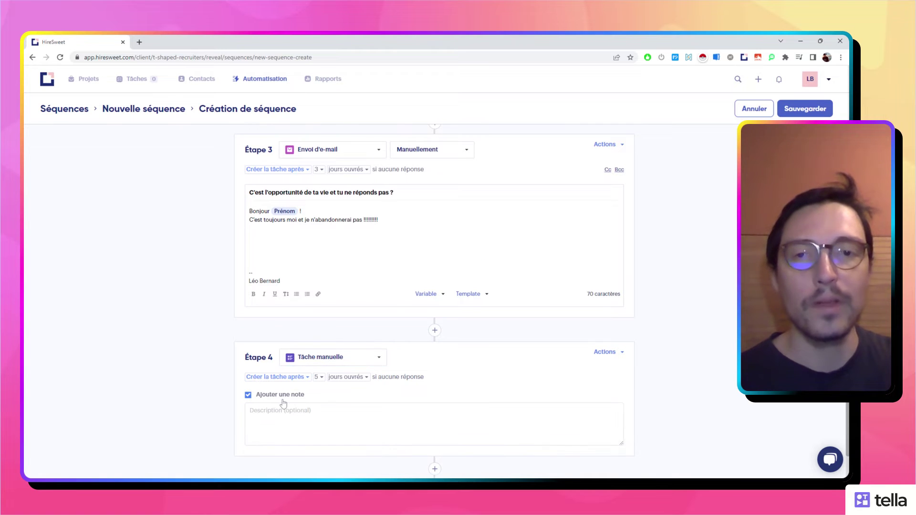
text(Envoyer un)
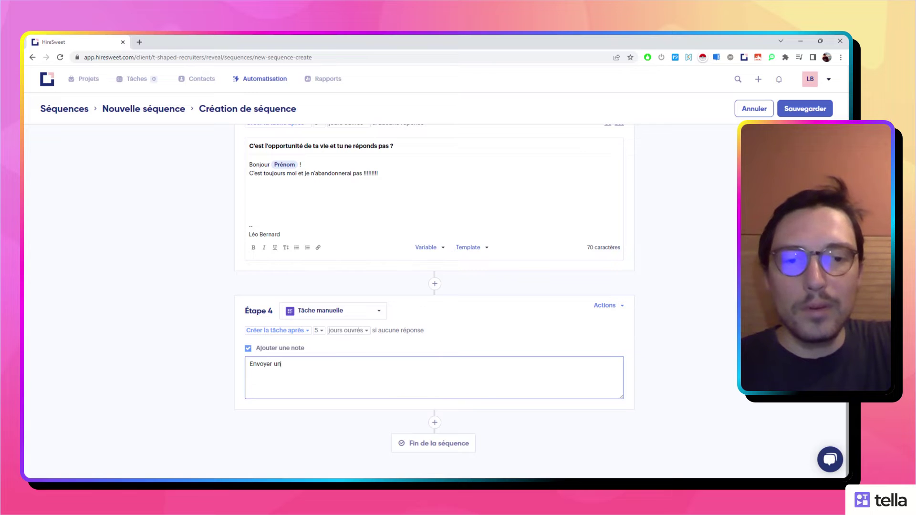
text( meme drôle)
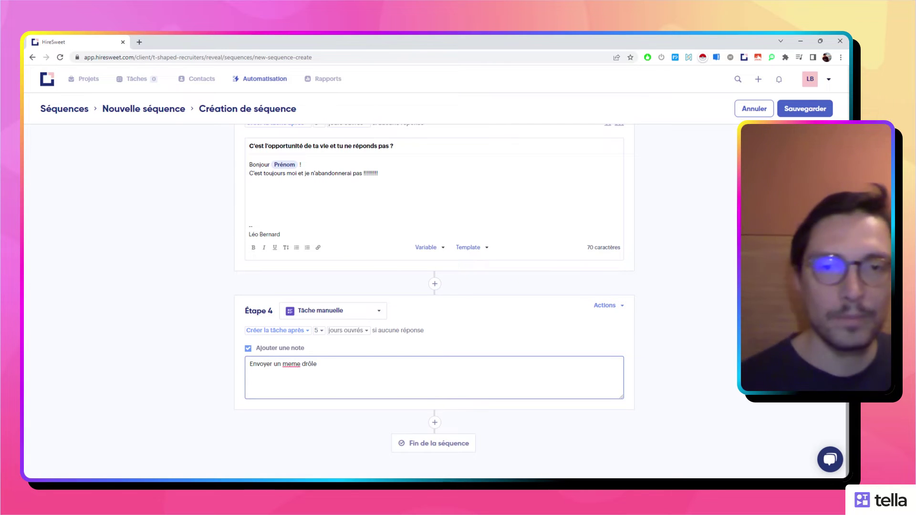
click(320, 331)
click(318, 371)
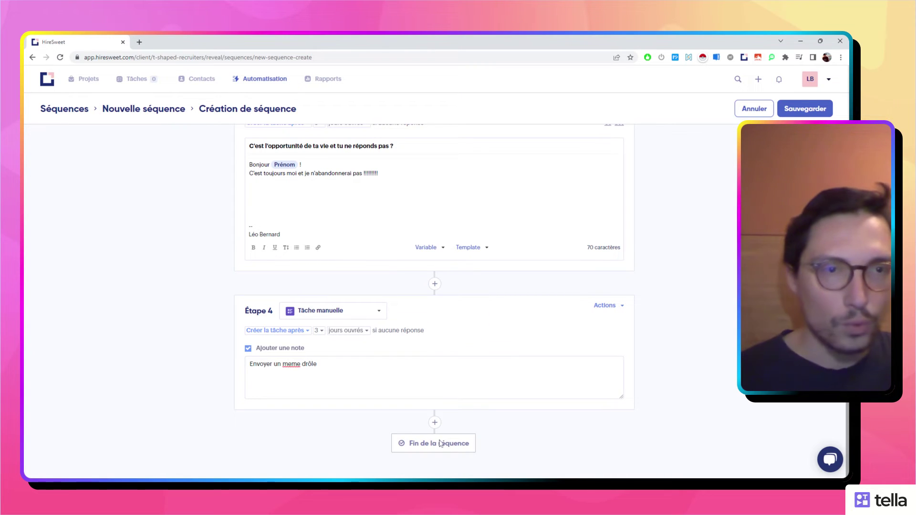
Save the sequence, rename it 'LA séquence de trop', and return to the Séquences list.
click(801, 110)
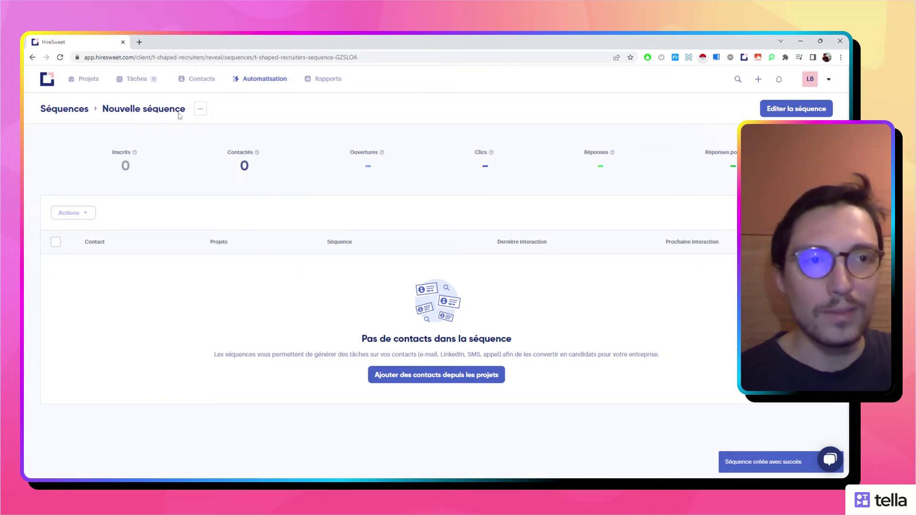
click(796, 108)
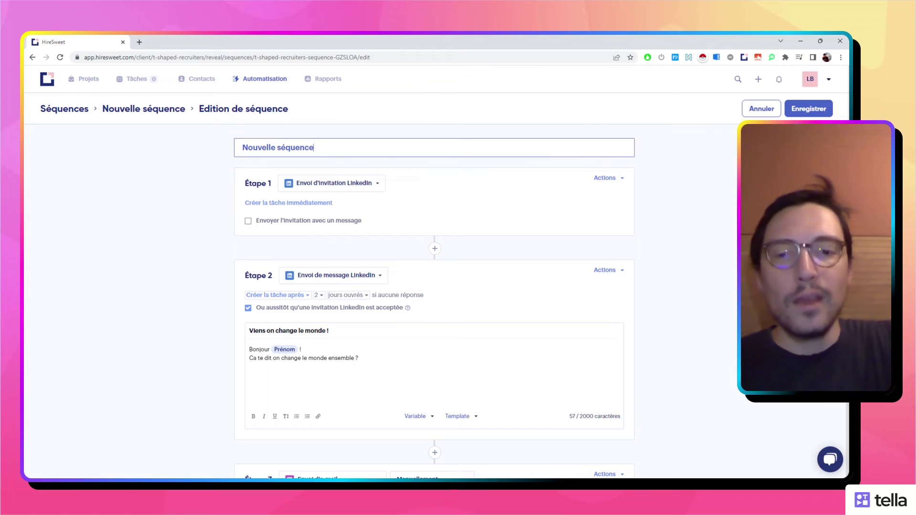
text(Séq)
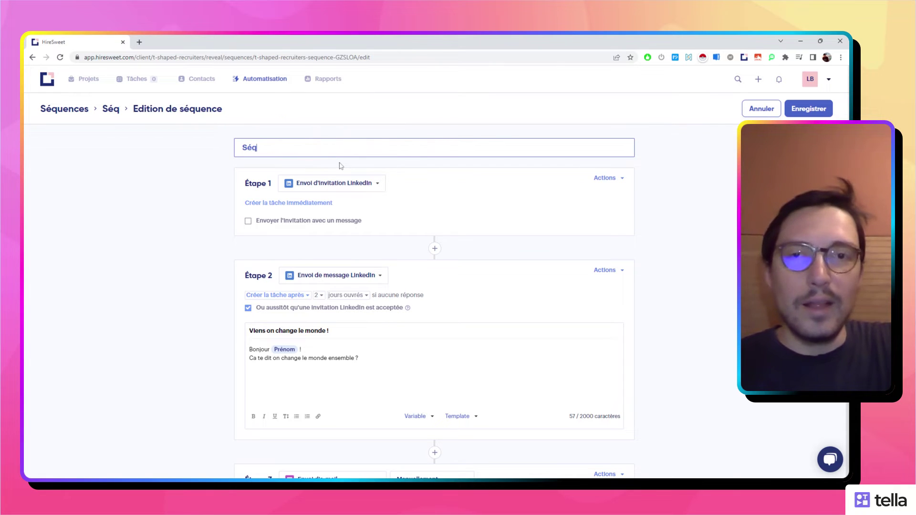
text(uence)
key(ctrl+a)
text(La)
key(BackSpace)
text(A)
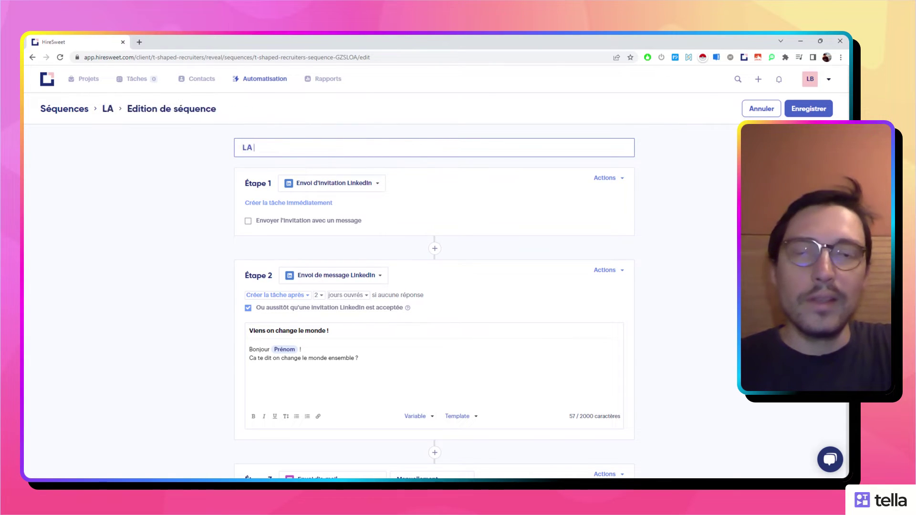
text( séquence de trop)
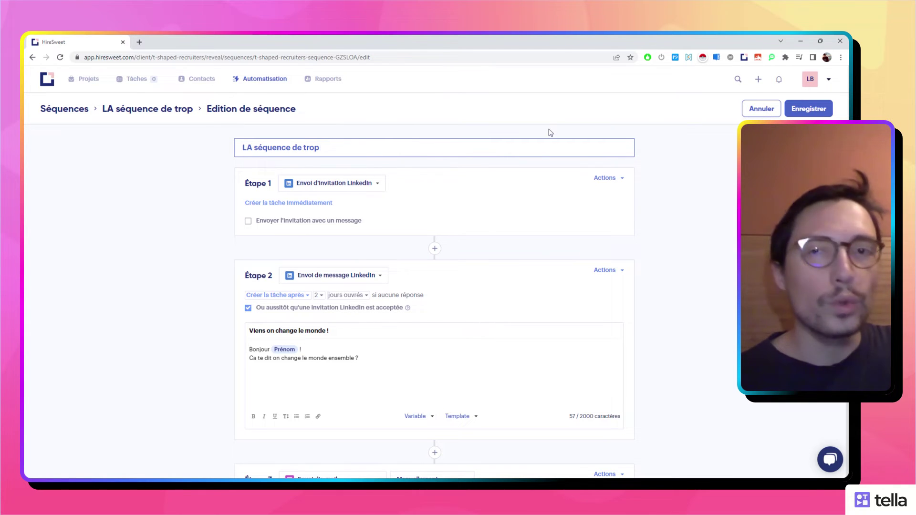
key(Return)
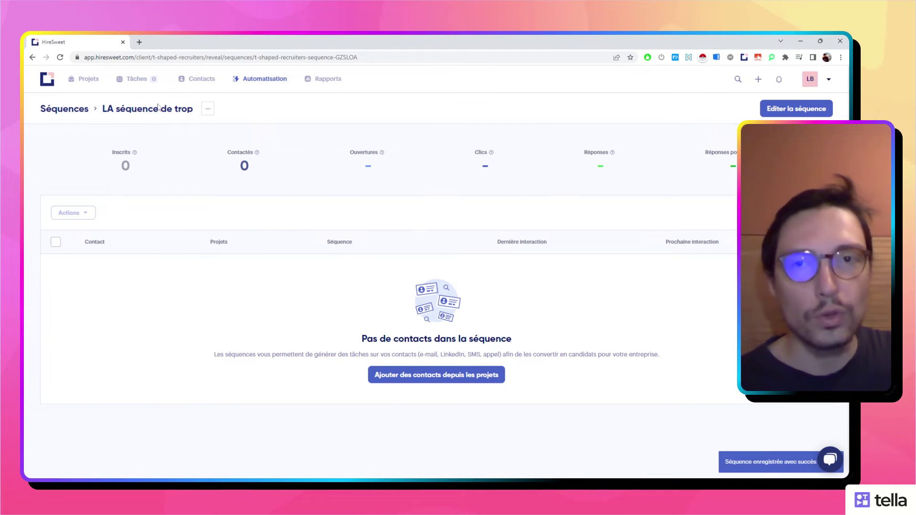
click(250, 80)
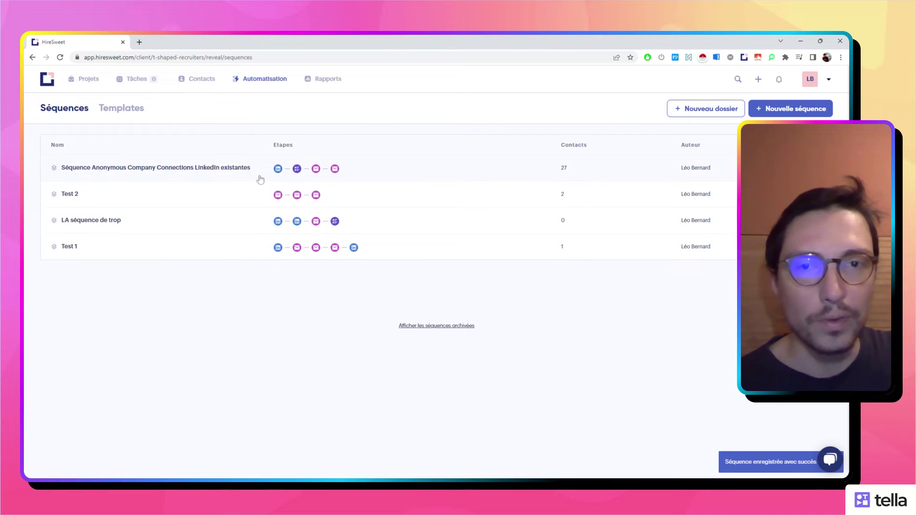
click(201, 173)
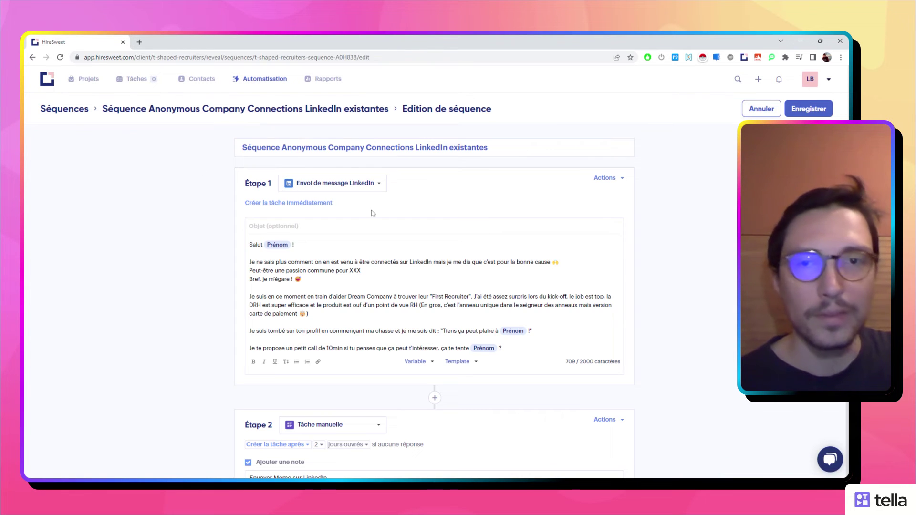
key(alt+Left)
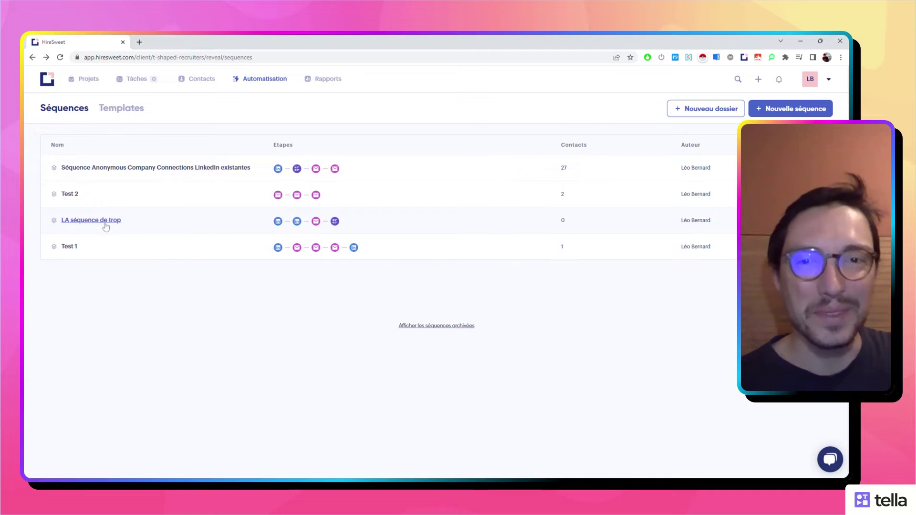
click(102, 221)
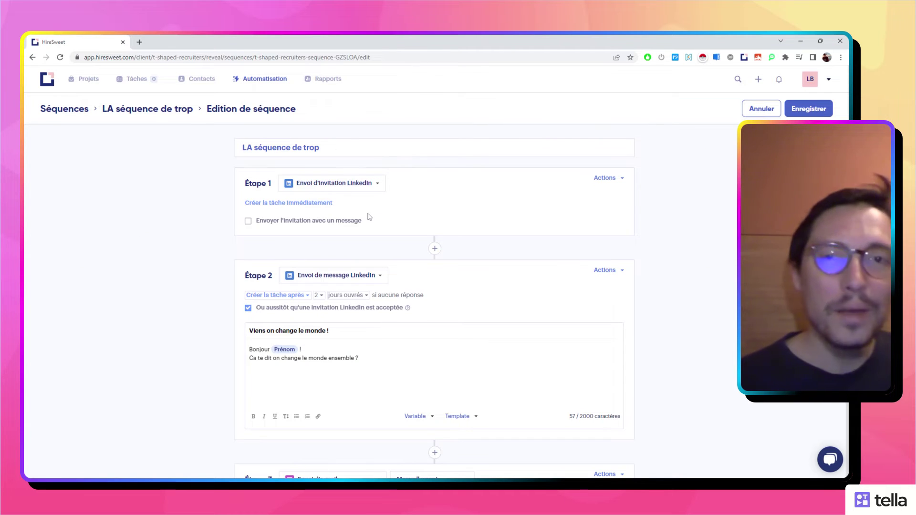
scroll(378, 251, down, 2)
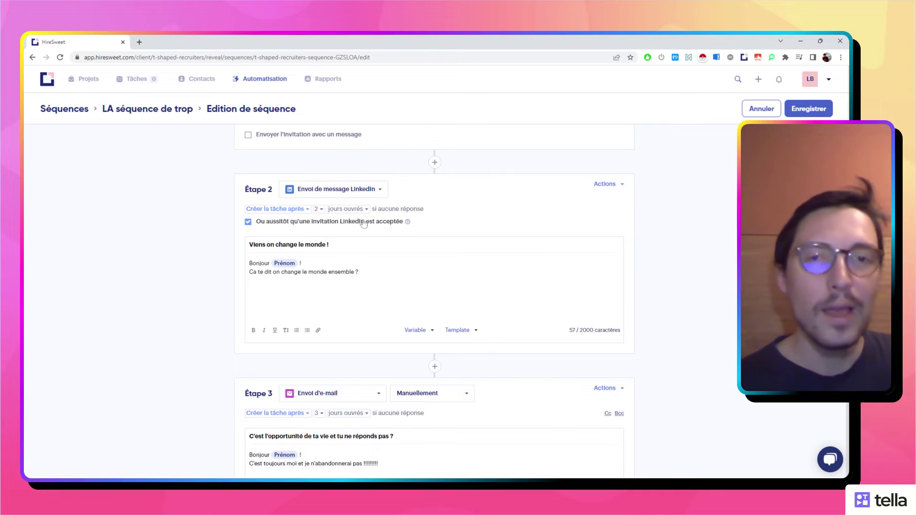
scroll(364, 224, down, 4)
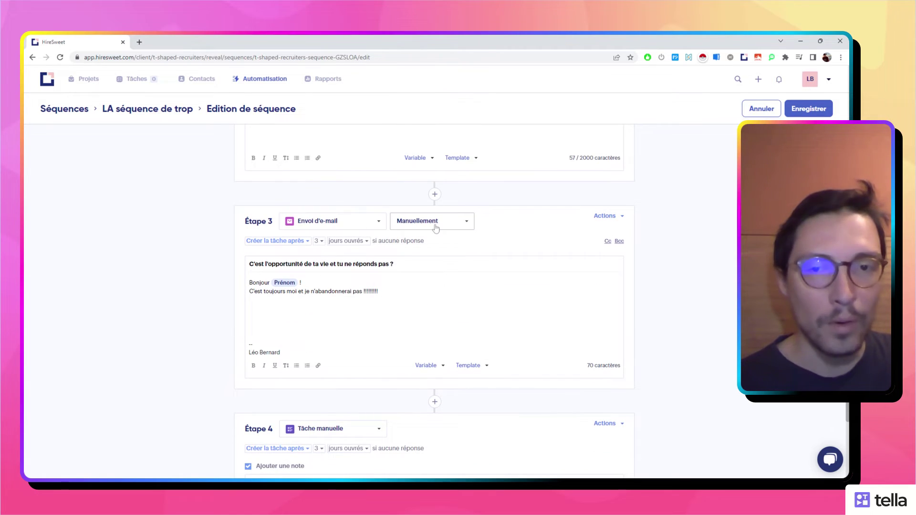
scroll(431, 267, down, 3)
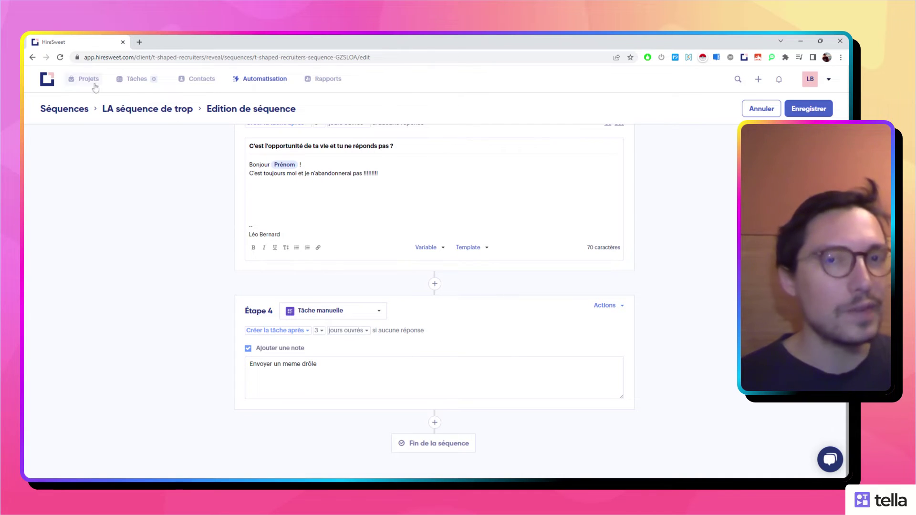
click(252, 86)
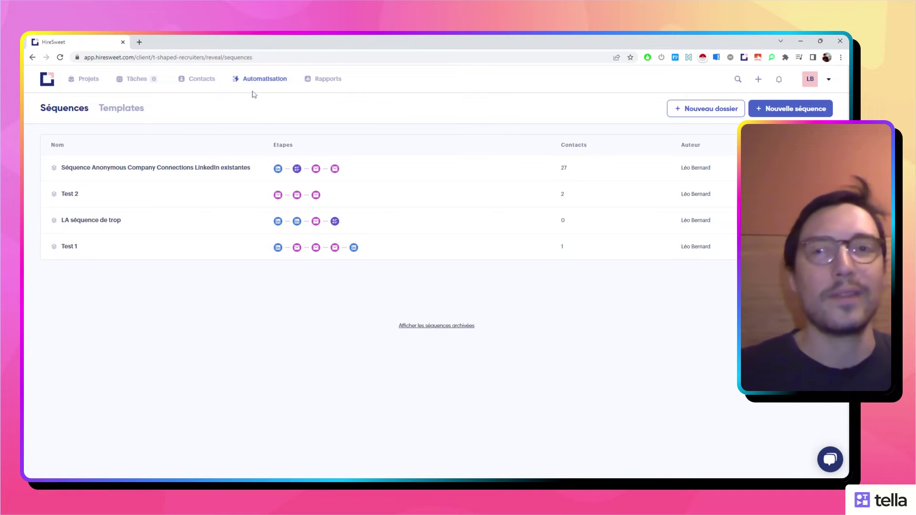
Load linkedin.com in a new browser tab.
click(139, 42)
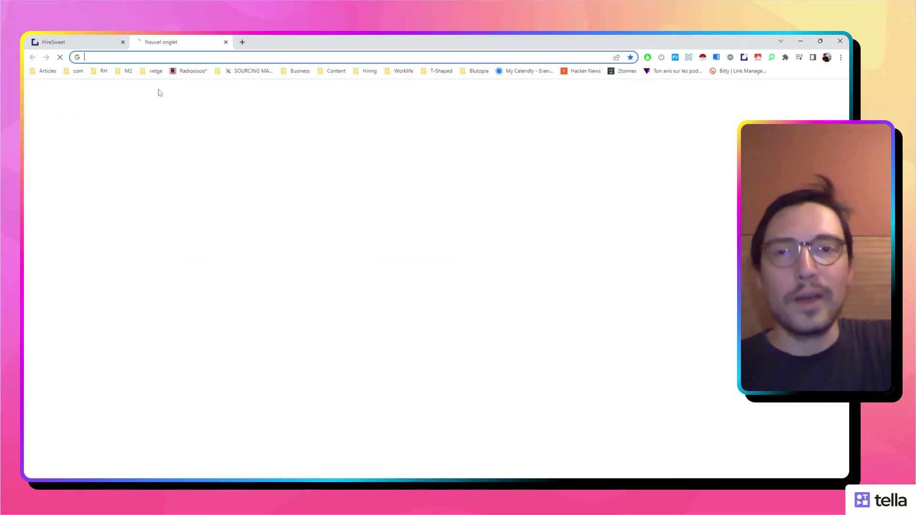
text(k)
text(l)
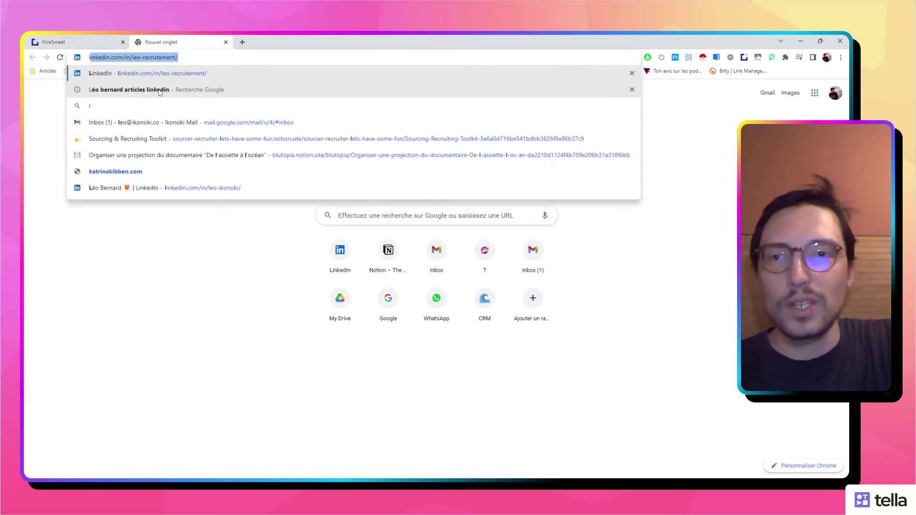
key(Down)
key(Down)
key(Down)
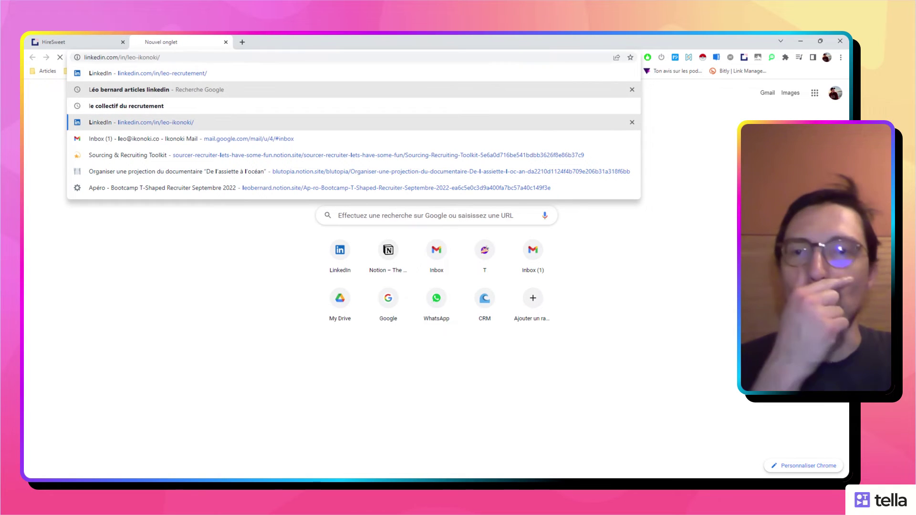
key(Return)
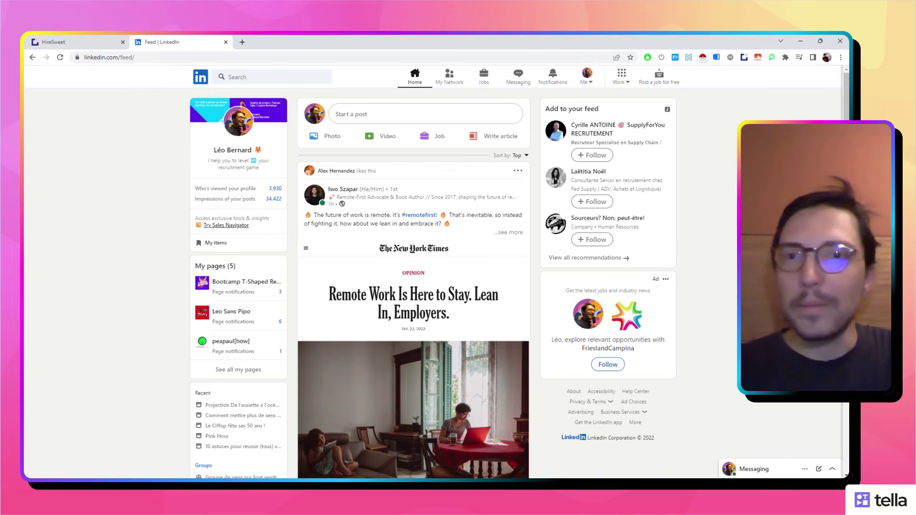
Search LinkedIn for 'happyvore fondateur' and open the HappyVore cofounder's profile.
click(233, 76)
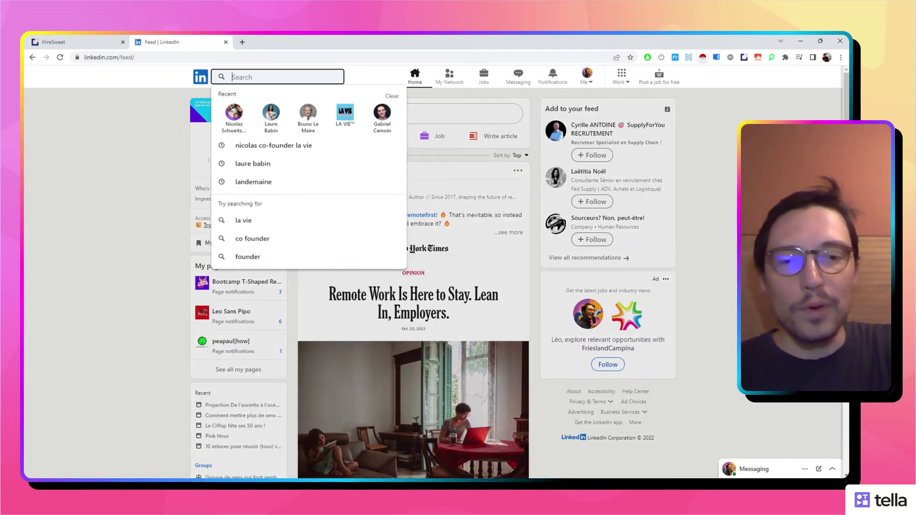
text(happyvo)
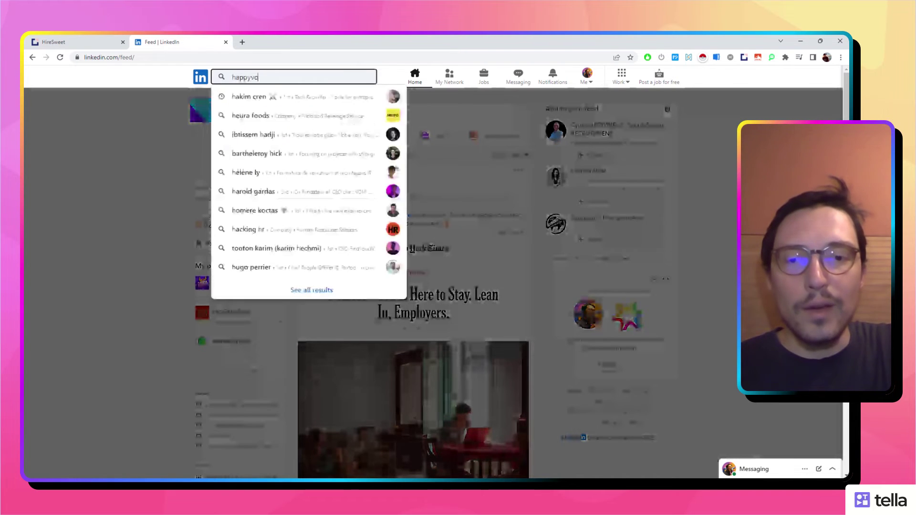
text(re fondateur)
key(Return)
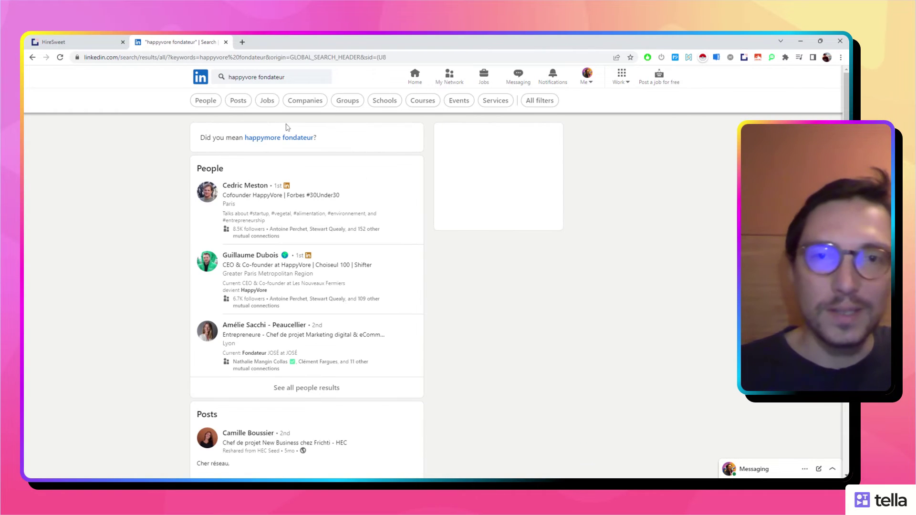
click(249, 186)
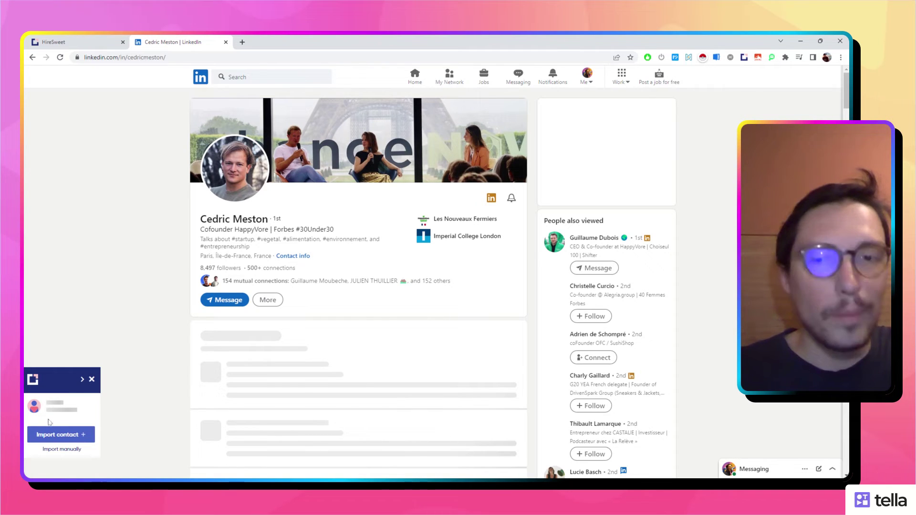
Start the HireSweet import with a PDF export of the profile and replace the contact email with the cofounder's address.
click(66, 435)
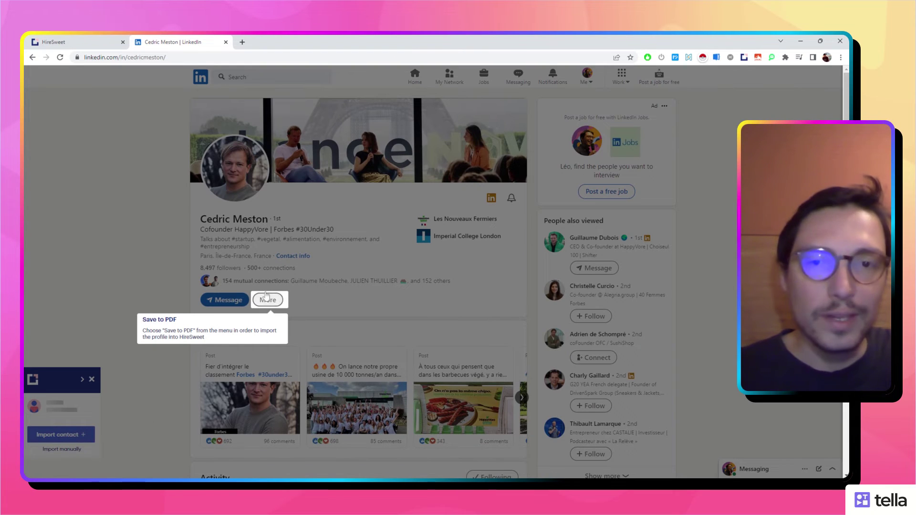
click(266, 299)
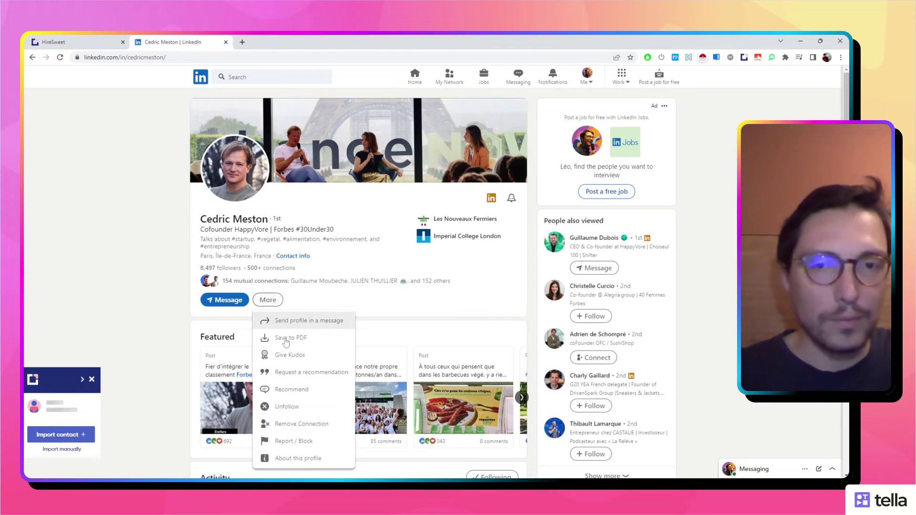
click(294, 339)
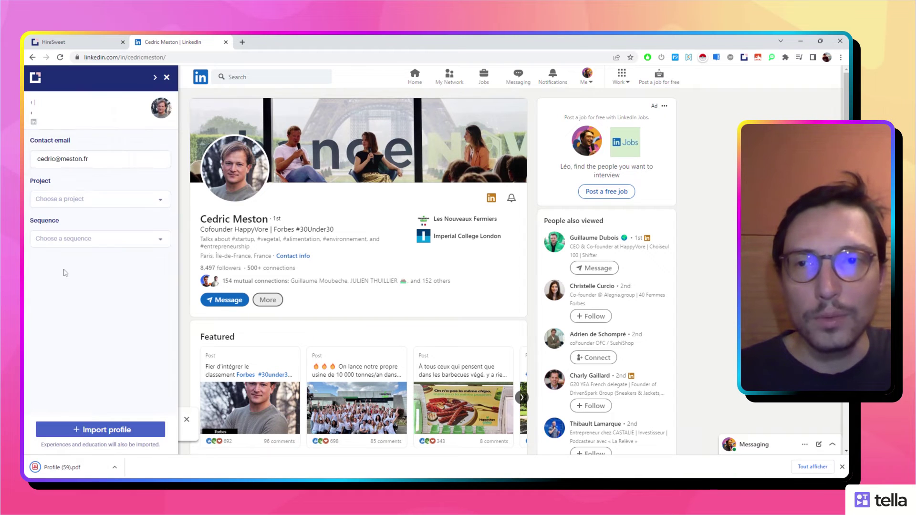
click(91, 199)
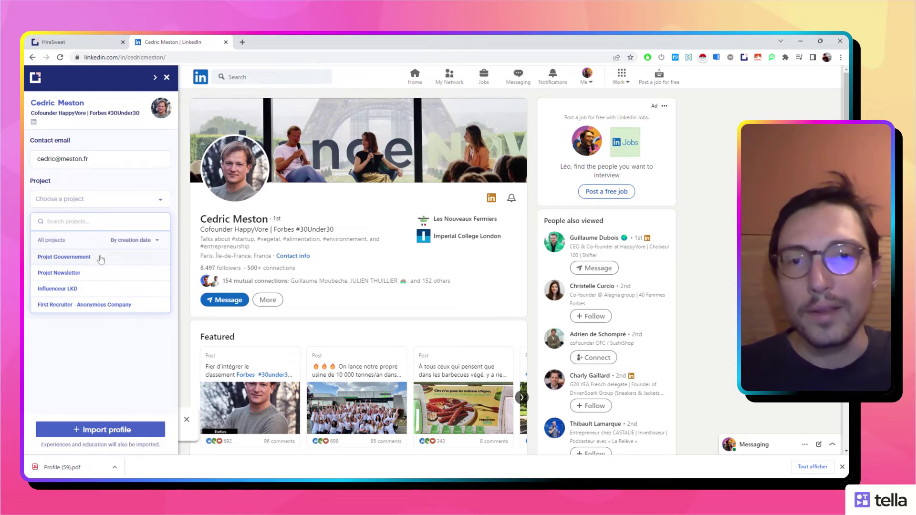
click(101, 160)
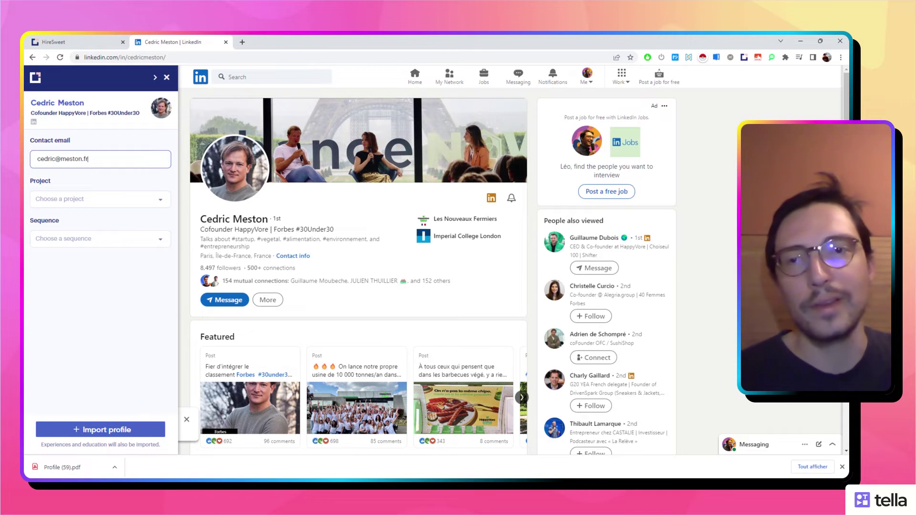
key(ctrl+a)
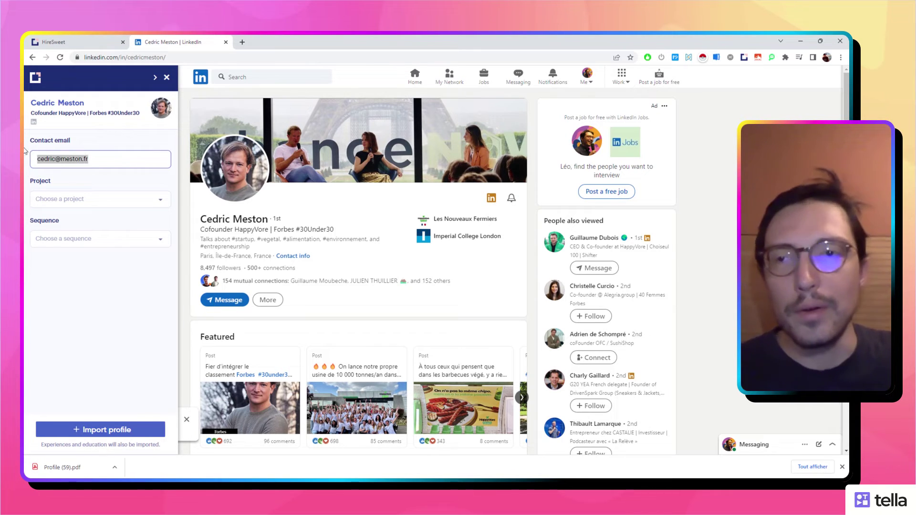
key(BackSpace)
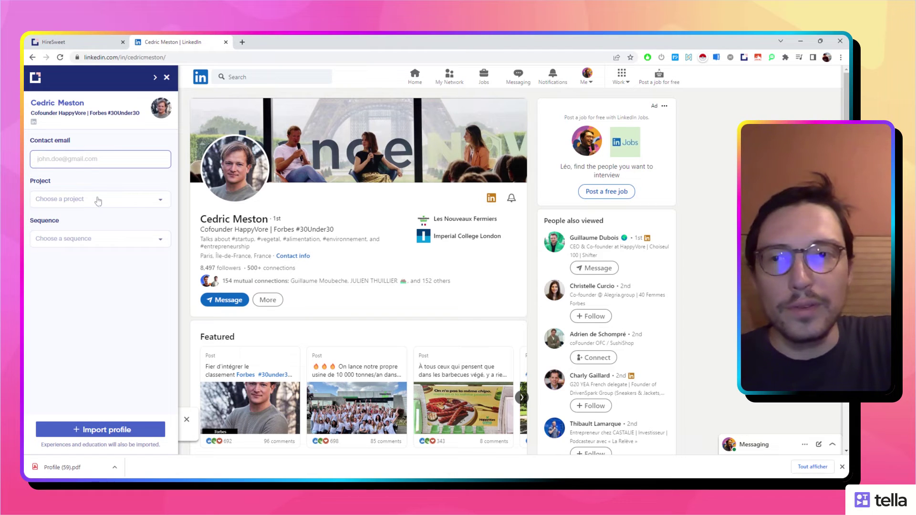
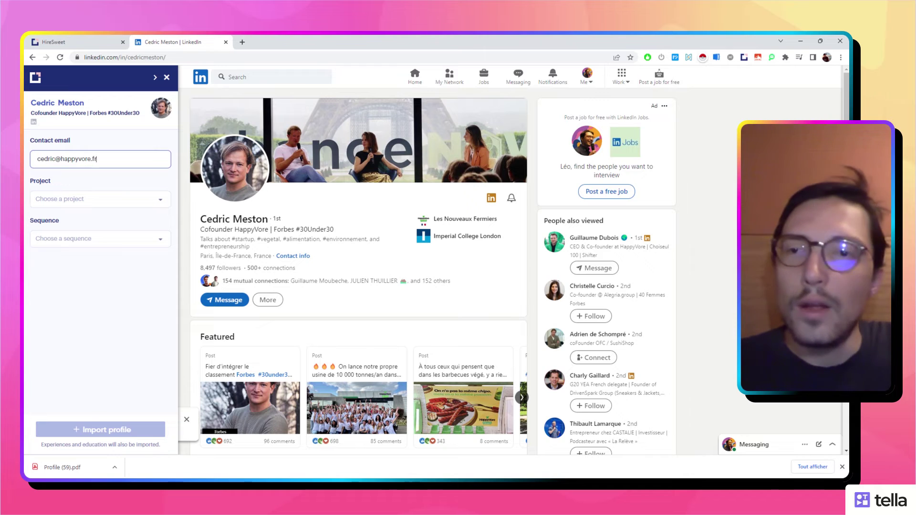
Import the cofounder into Projet Gouvernement with LA séquence de trop, then open the CASTALIE entrepreneur's profile.
click(97, 201)
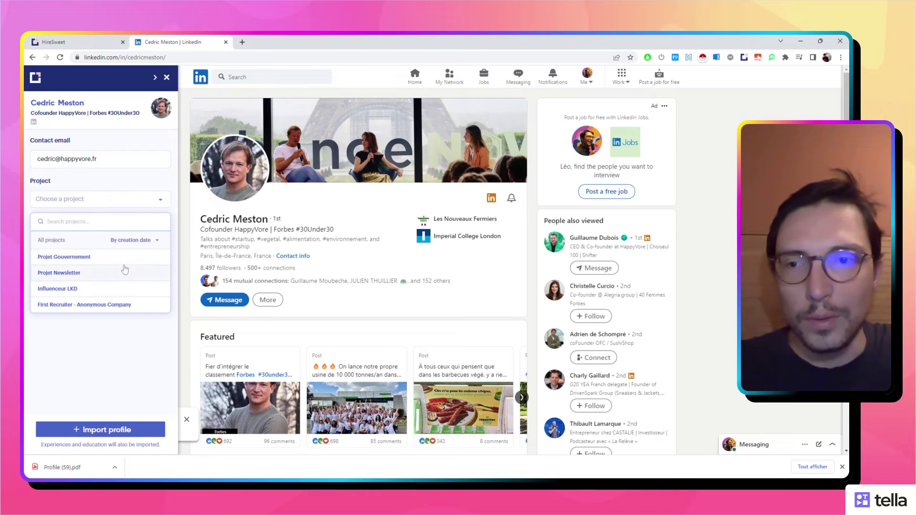
click(105, 252)
click(103, 246)
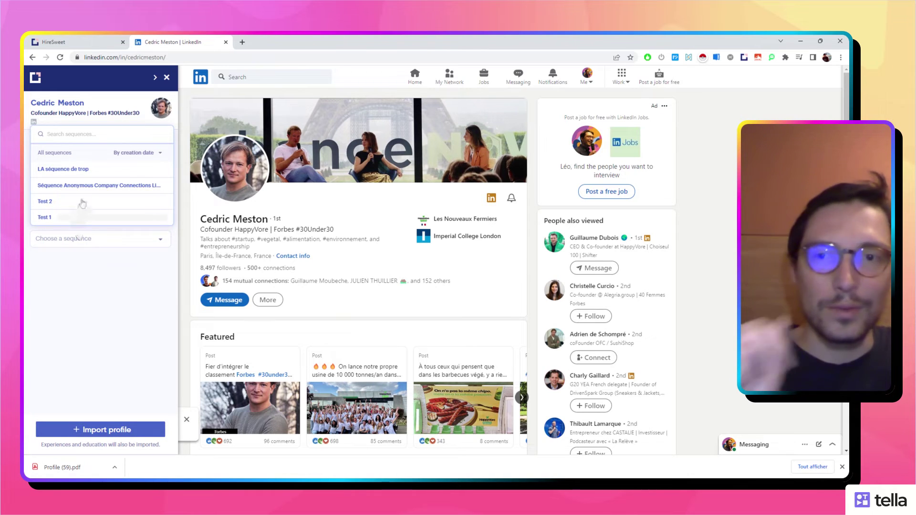
click(82, 177)
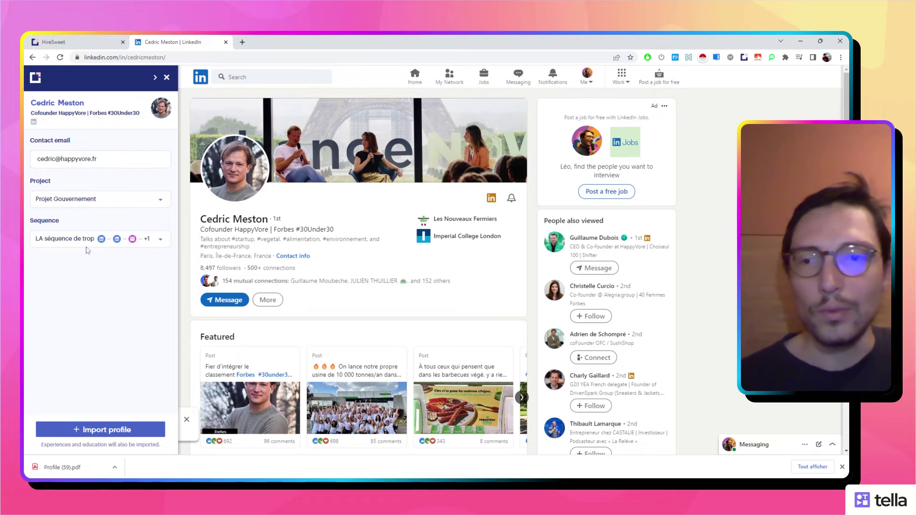
click(122, 430)
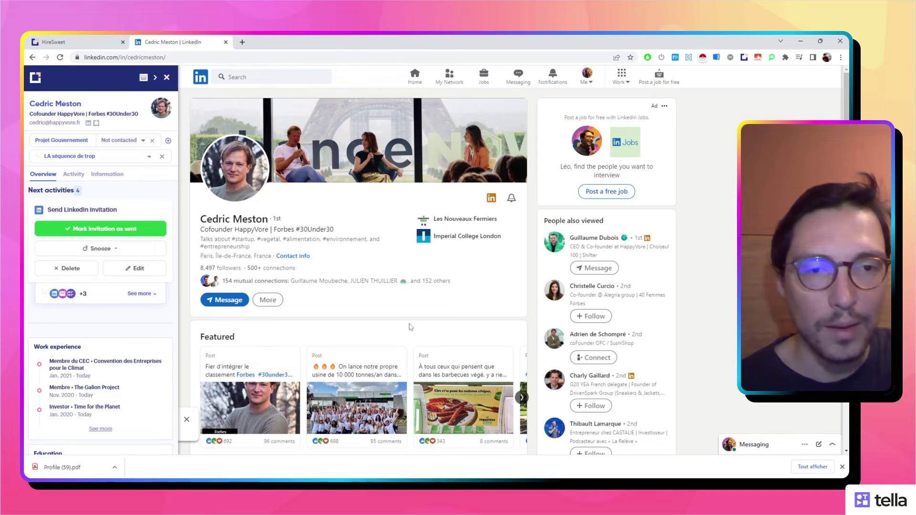
click(587, 426)
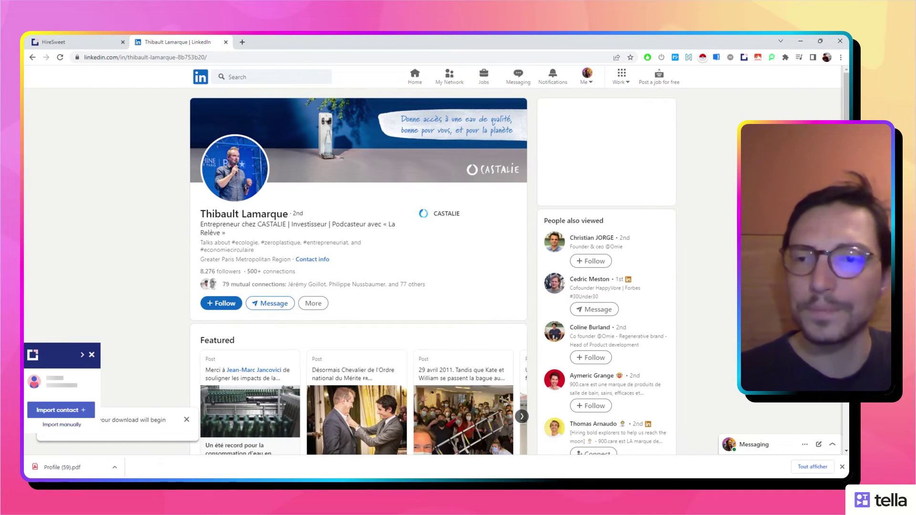
Start importing the second profile via PDF export and enter the entrepreneur's castalie.fr contact e-mail.
click(70, 411)
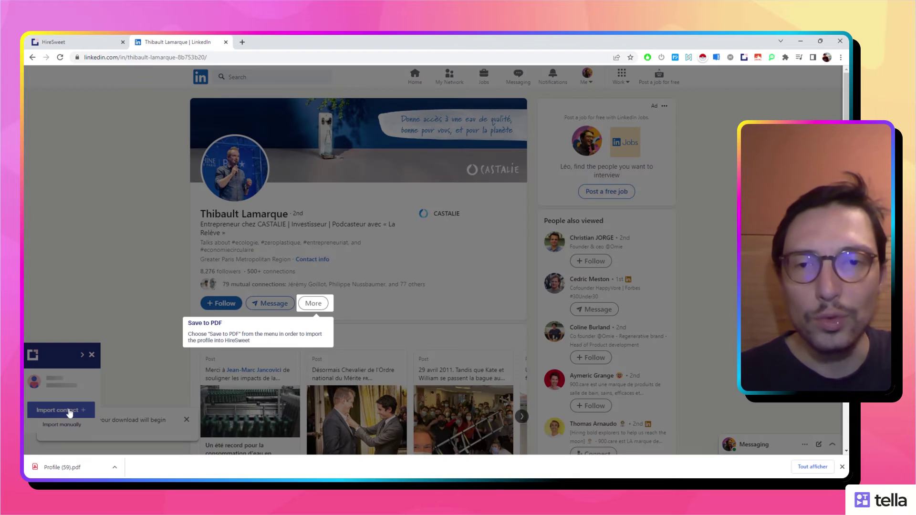
click(324, 302)
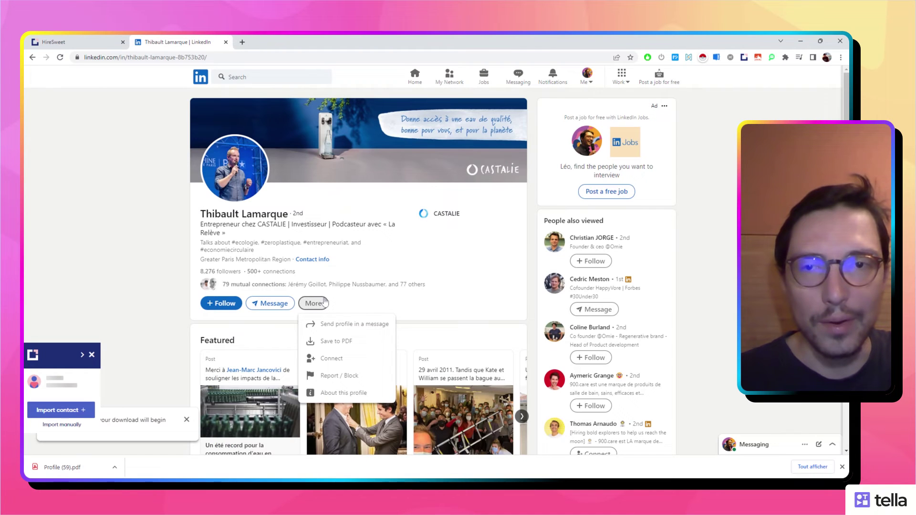
click(347, 341)
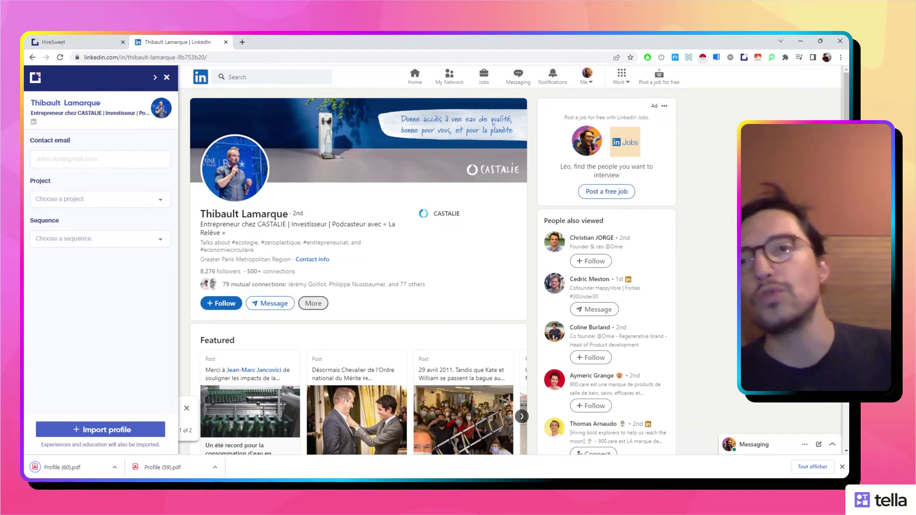
click(95, 160)
text(thi)
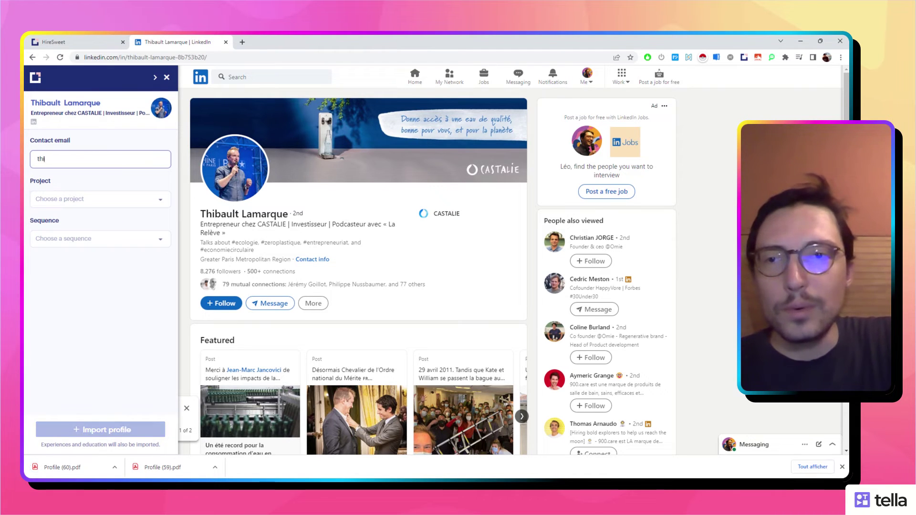
key(BackSpace)
key(BackSpace)
key(BackSpace)
key(BackSpace)
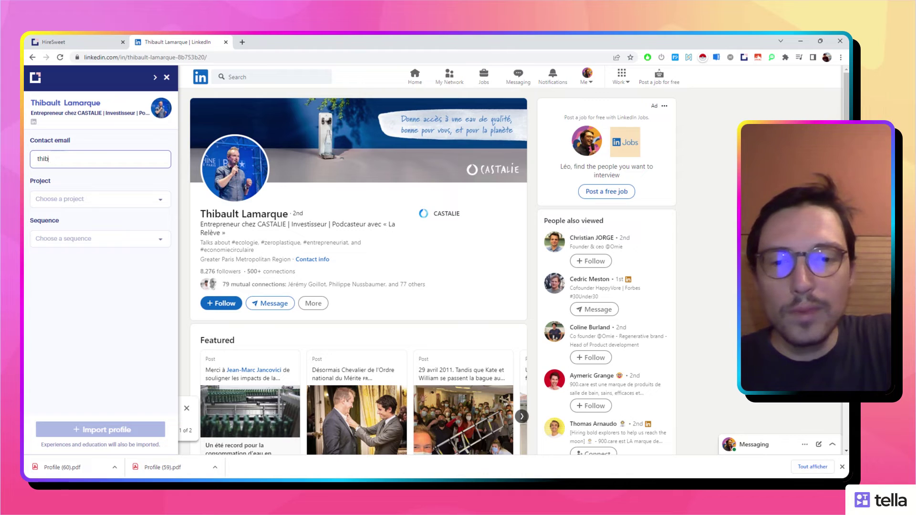
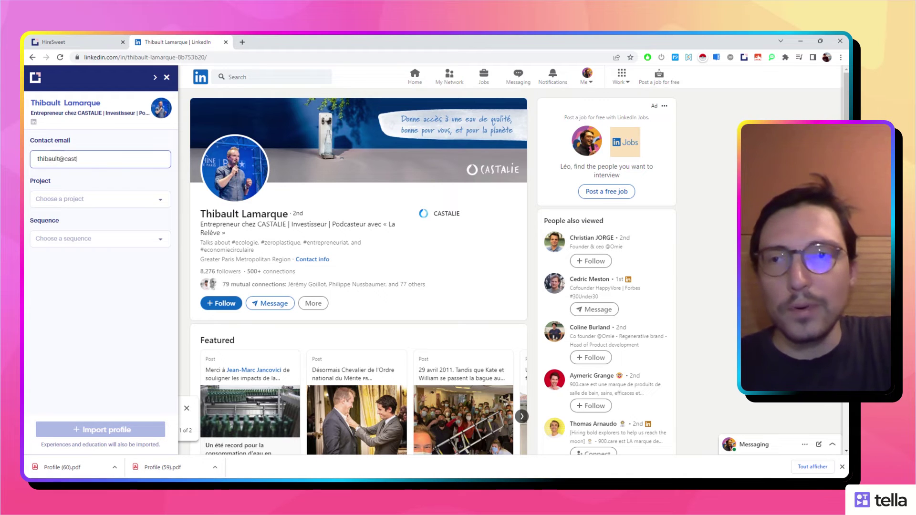
key(Tab)
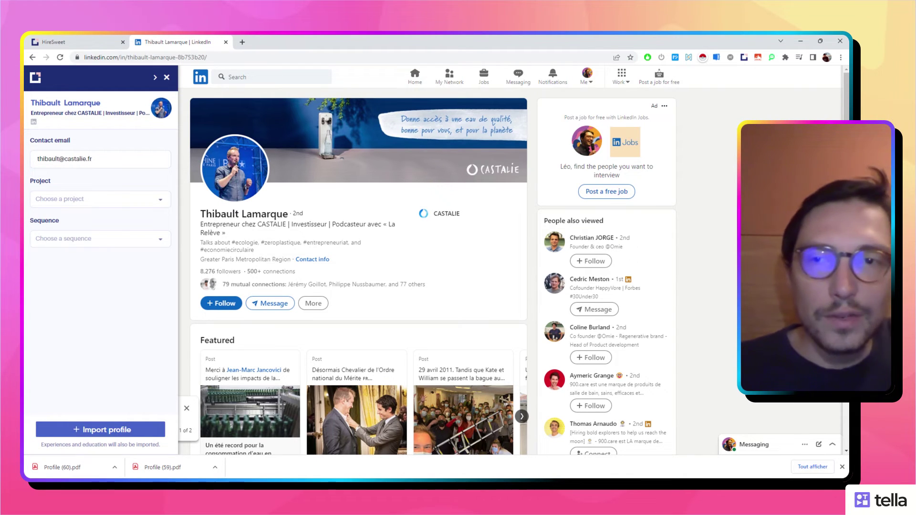
Assign Projet Gouvernement and LA séquence de trop, then import the profile.
click(114, 207)
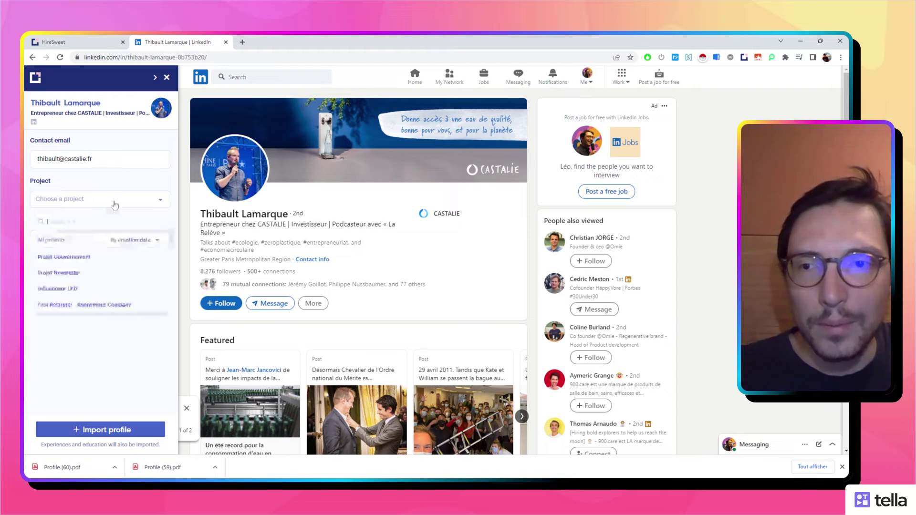
click(127, 255)
click(125, 246)
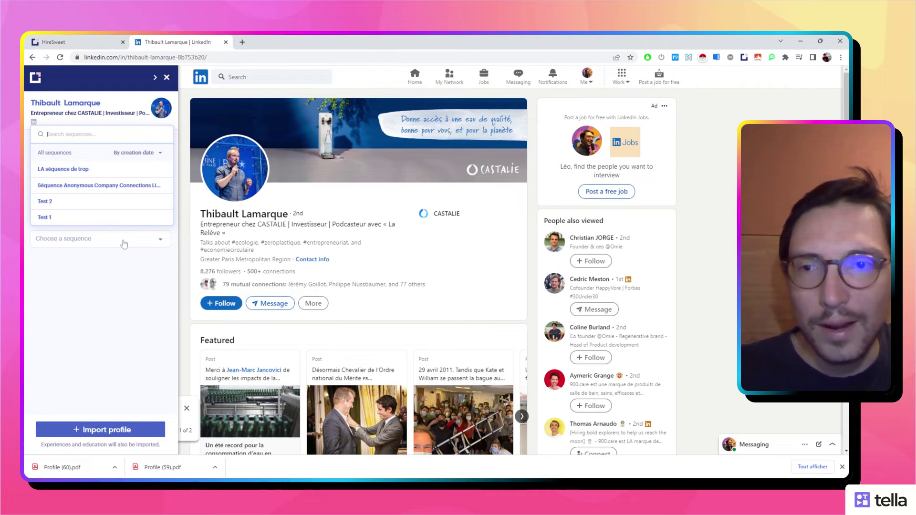
click(98, 184)
click(117, 424)
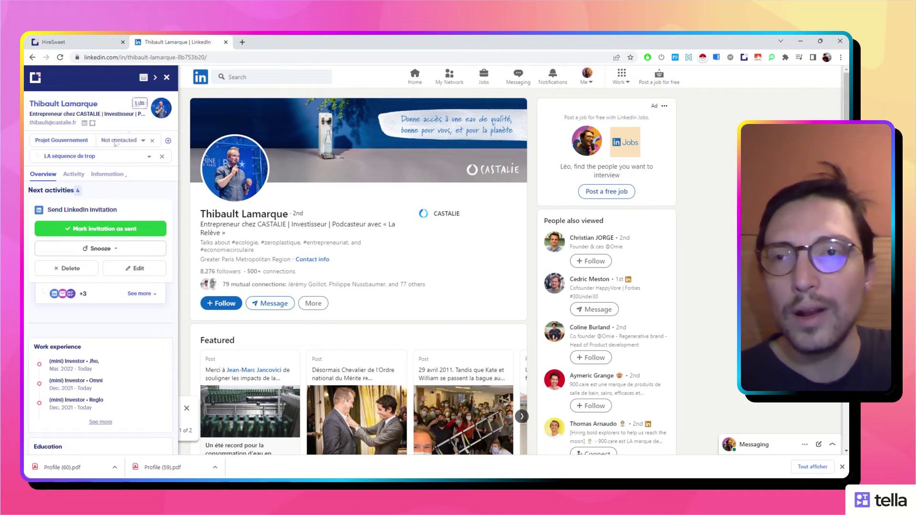
Check both contacts in Projet Gouvernement's pipeline, then list the two pending LinkedIn invitation tasks.
click(104, 39)
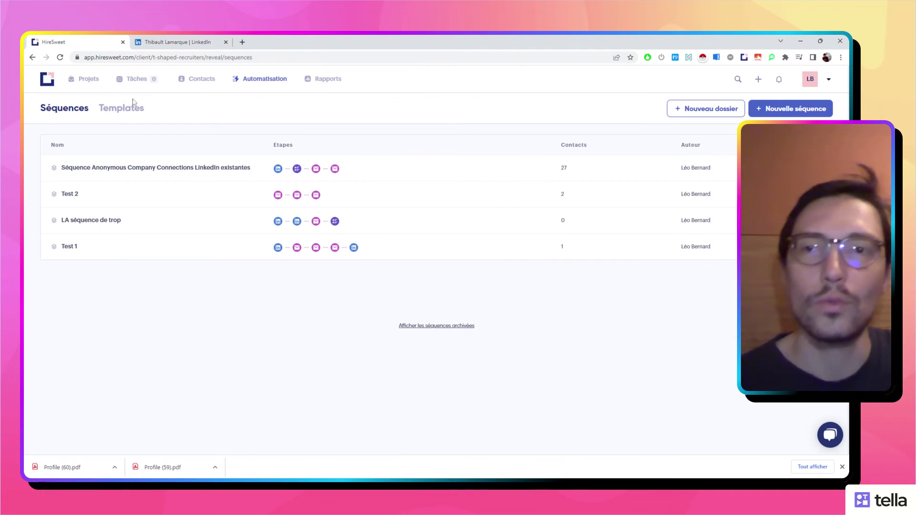
click(89, 78)
click(95, 265)
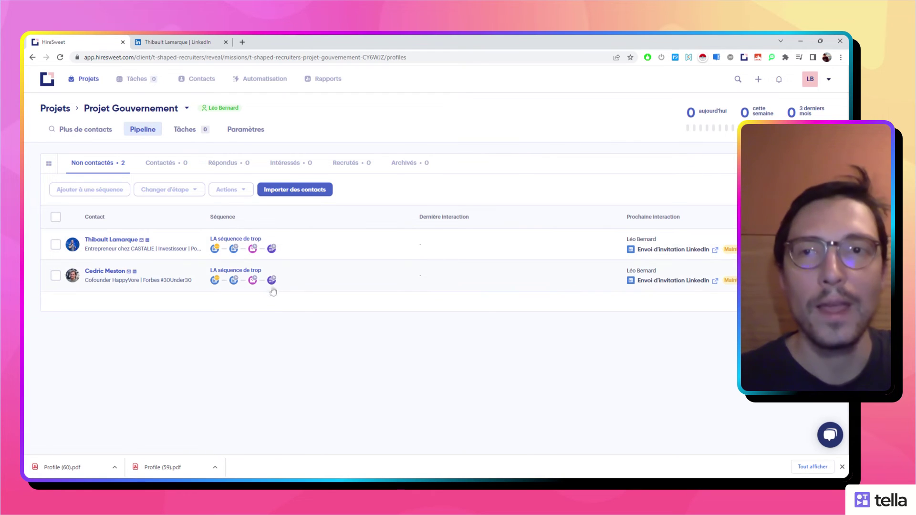
click(226, 42)
click(141, 80)
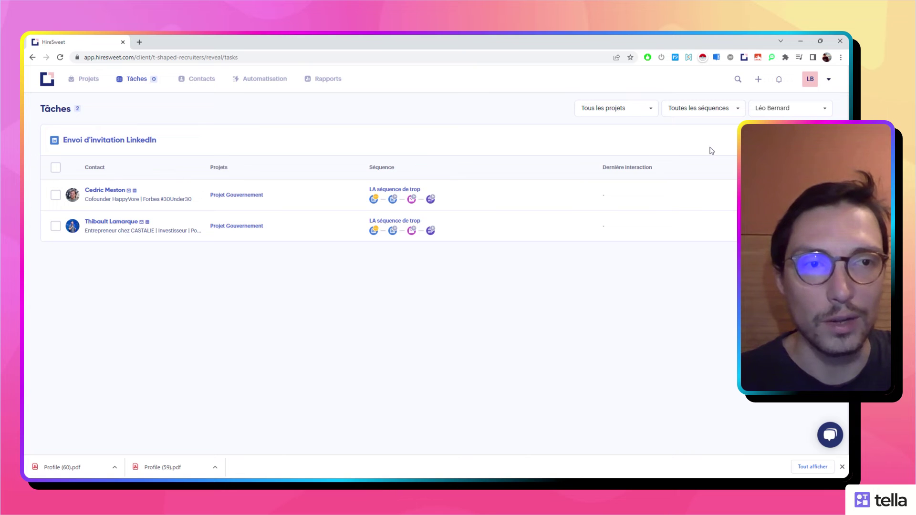
Open the HappyVore cofounder's invitation task and their LinkedIn profile in a new tab.
click(759, 139)
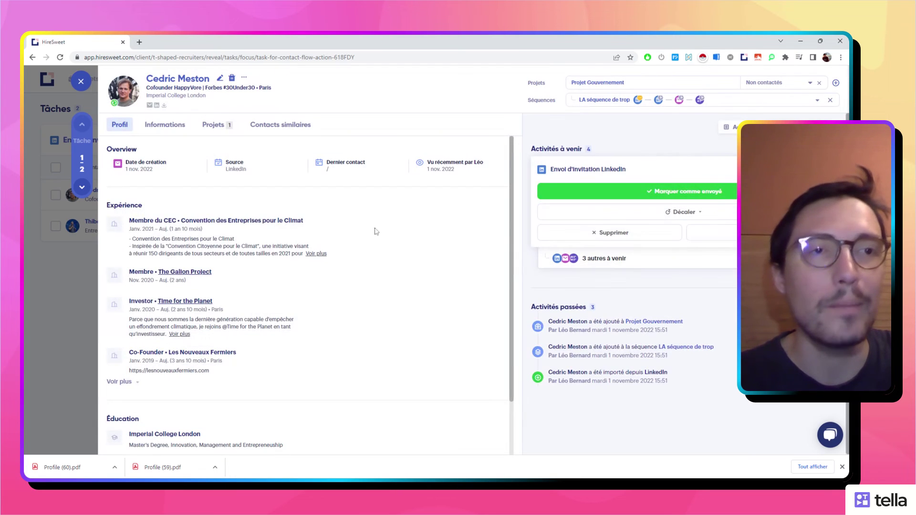
click(654, 172)
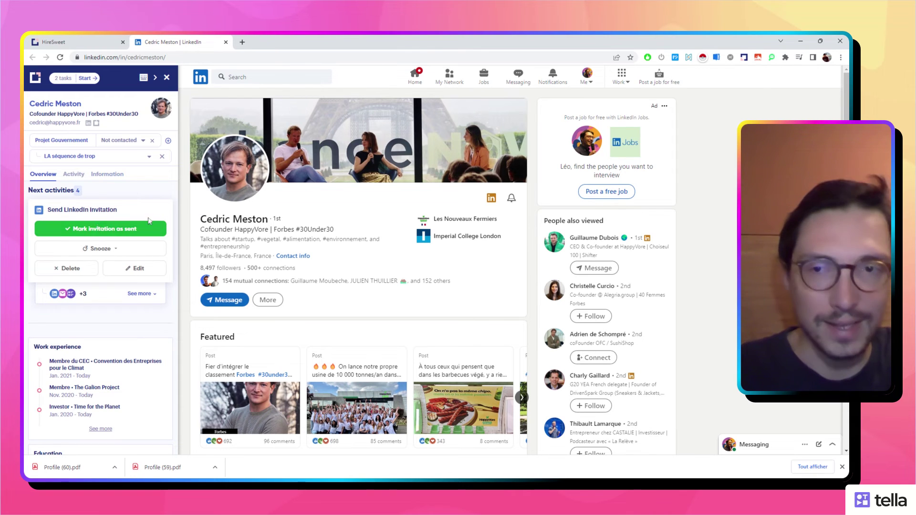
Mark the HappyVore cofounder's invitation as sent and move on to the CASTALIE entrepreneur's task.
click(122, 230)
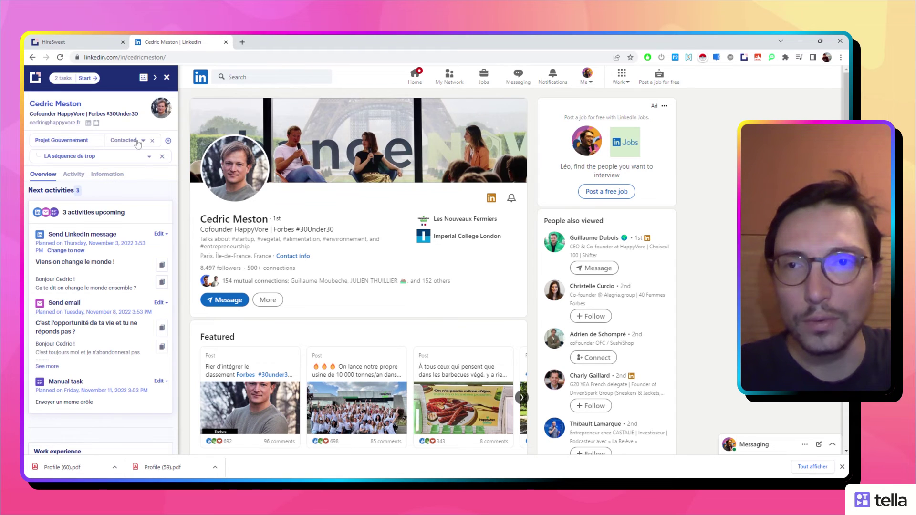
click(80, 82)
click(145, 106)
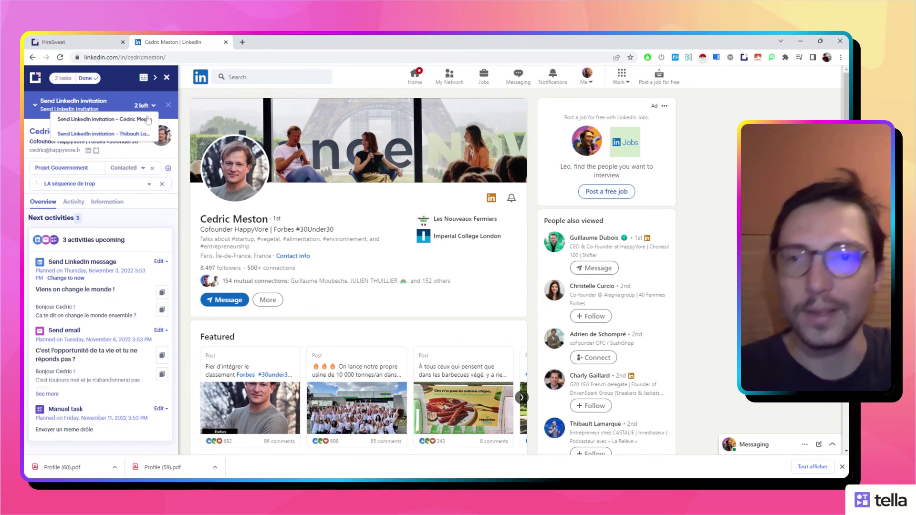
click(103, 134)
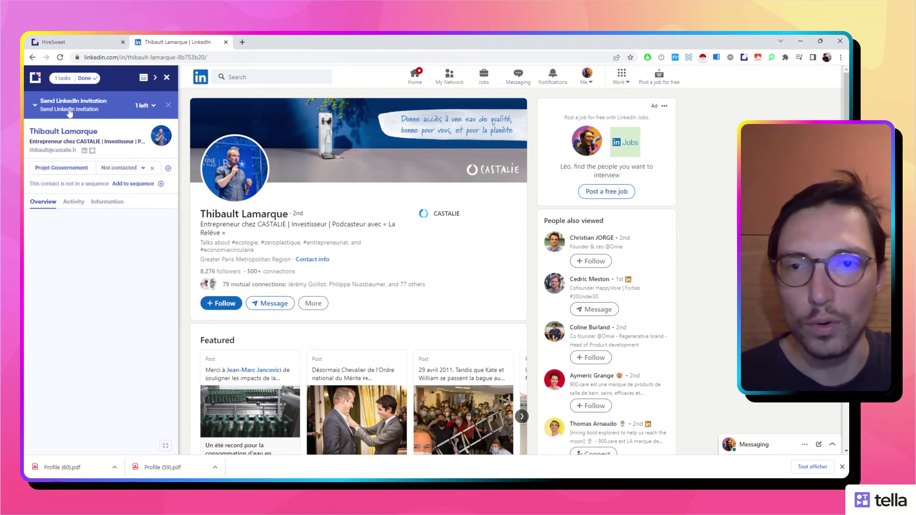
Send the CASTALIE entrepreneur a LinkedIn connection invitation without a personal note.
click(313, 303)
click(333, 358)
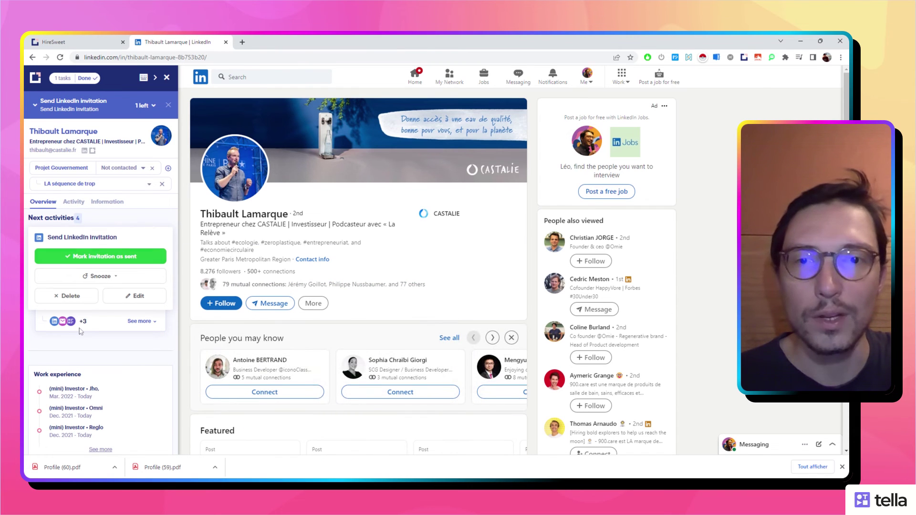
click(320, 309)
click(332, 359)
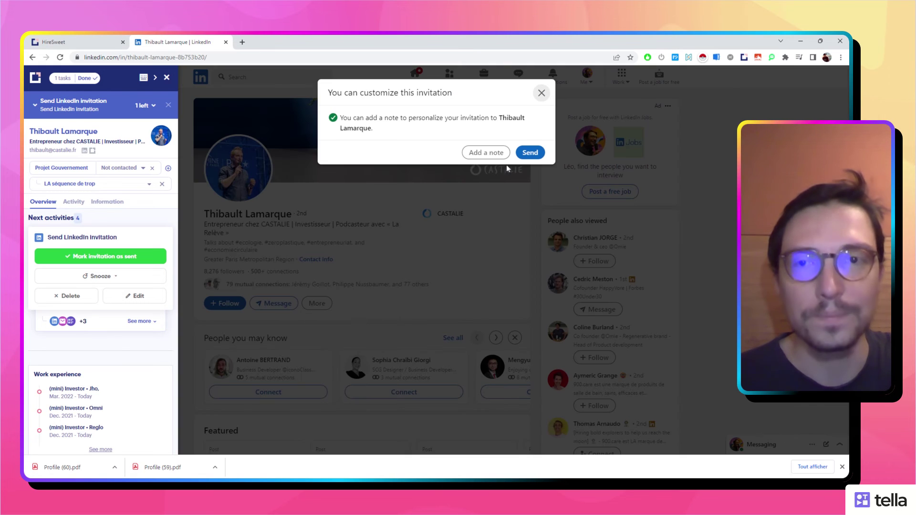
click(528, 153)
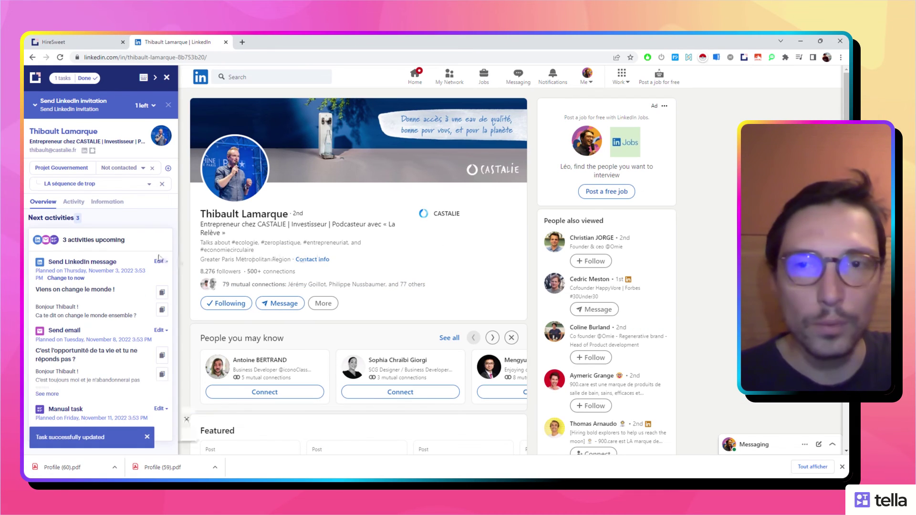
click(97, 45)
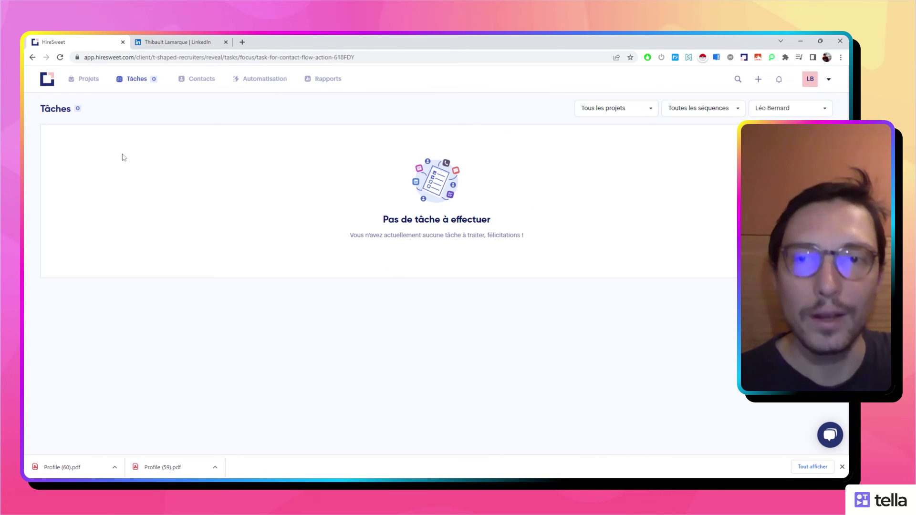
Show Projet Gouvernement's Contactés stage listing both contacts with a LinkedIn message next.
click(89, 79)
click(95, 266)
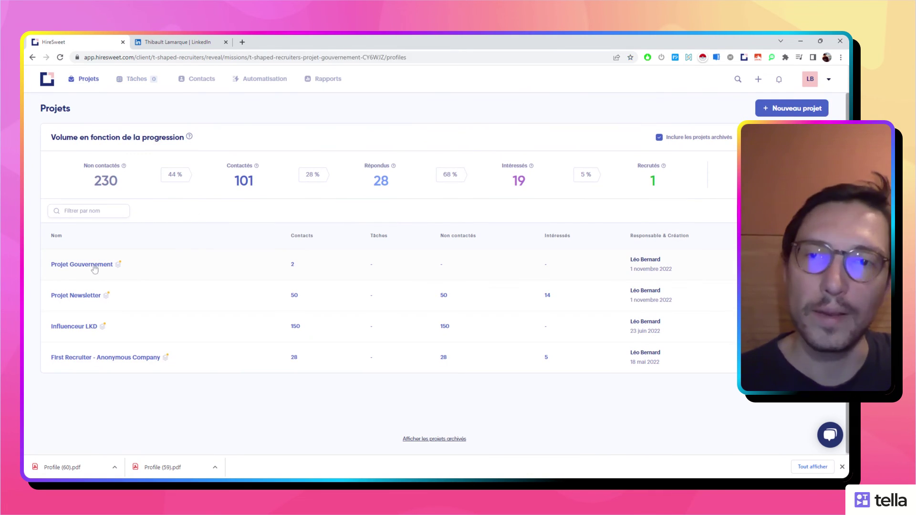
click(155, 163)
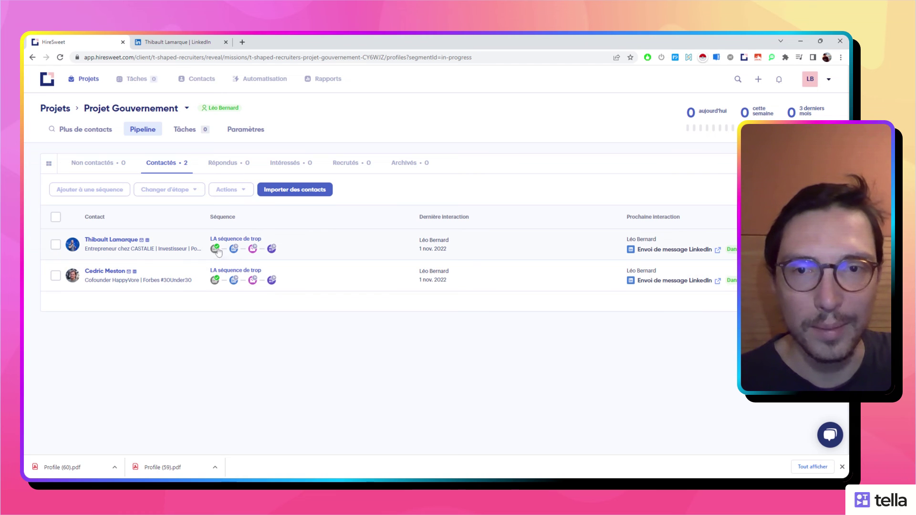
mouse_move(215, 255)
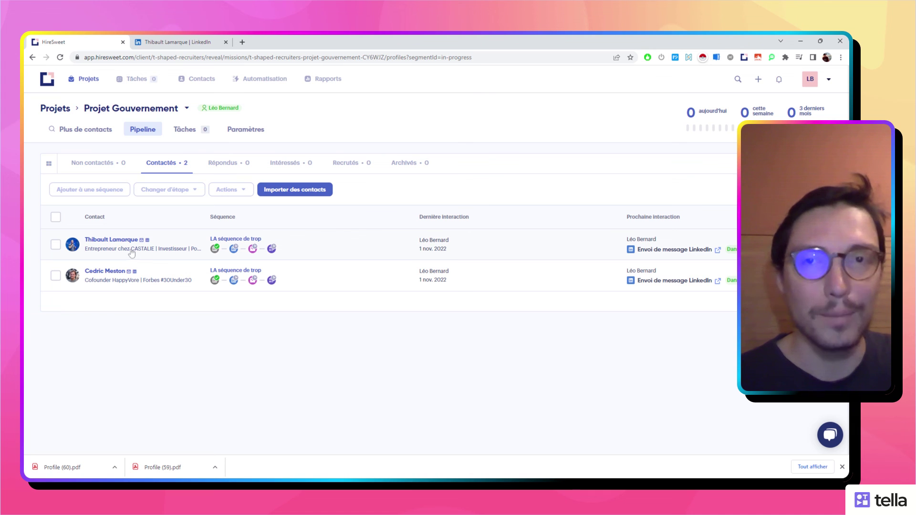
Reschedule the CASTALIE entrepreneur's Send LinkedIn message step from November 3 to now.
click(174, 42)
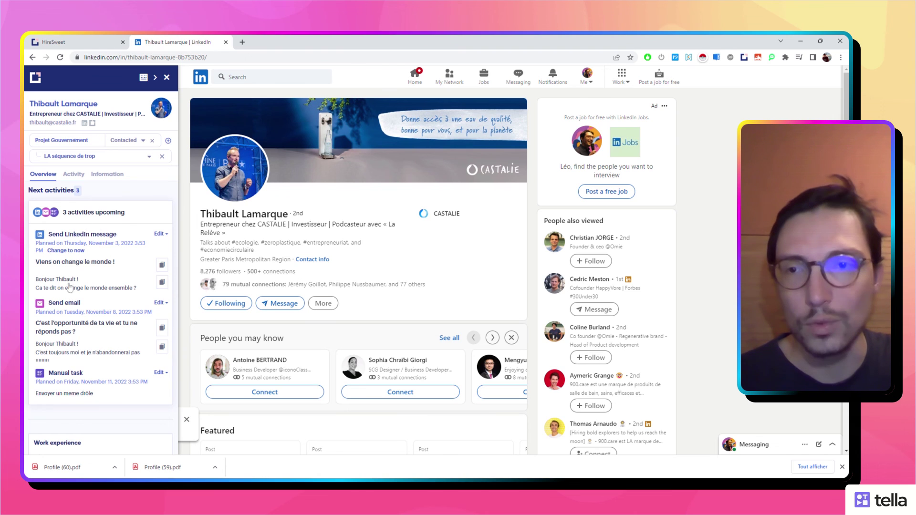
click(58, 252)
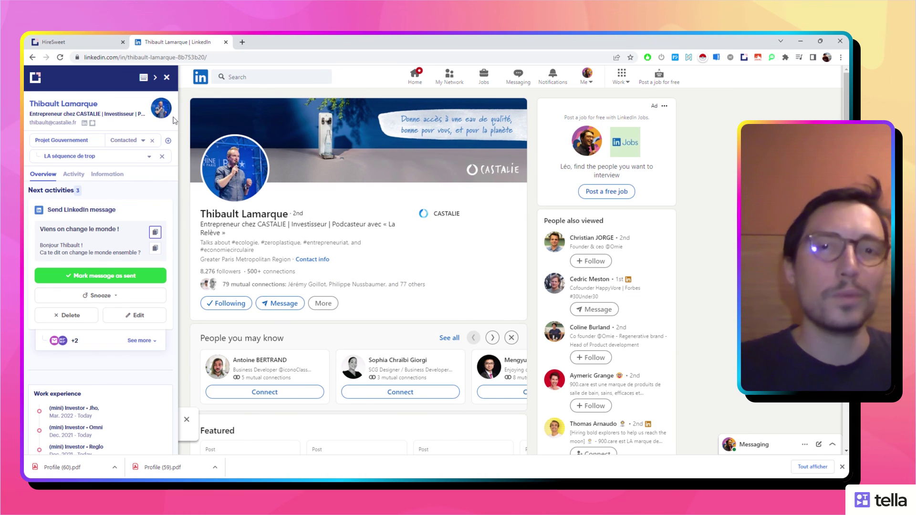
click(76, 42)
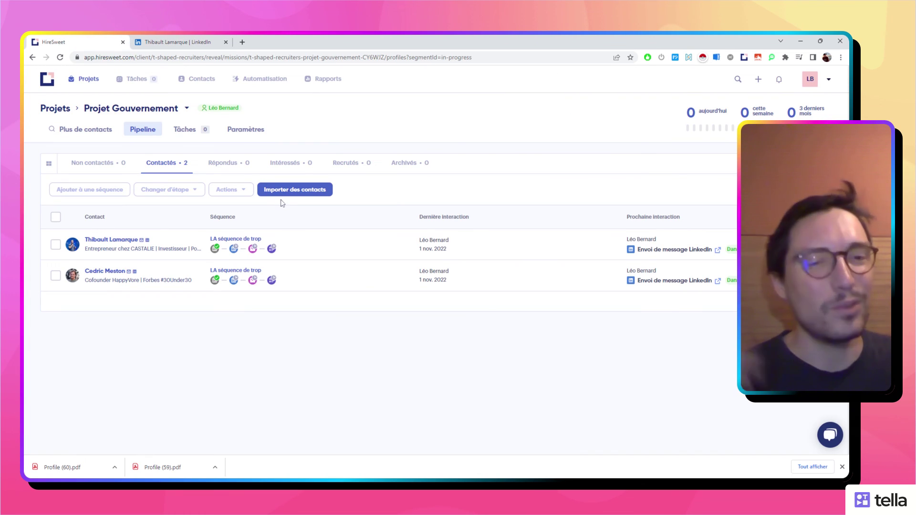